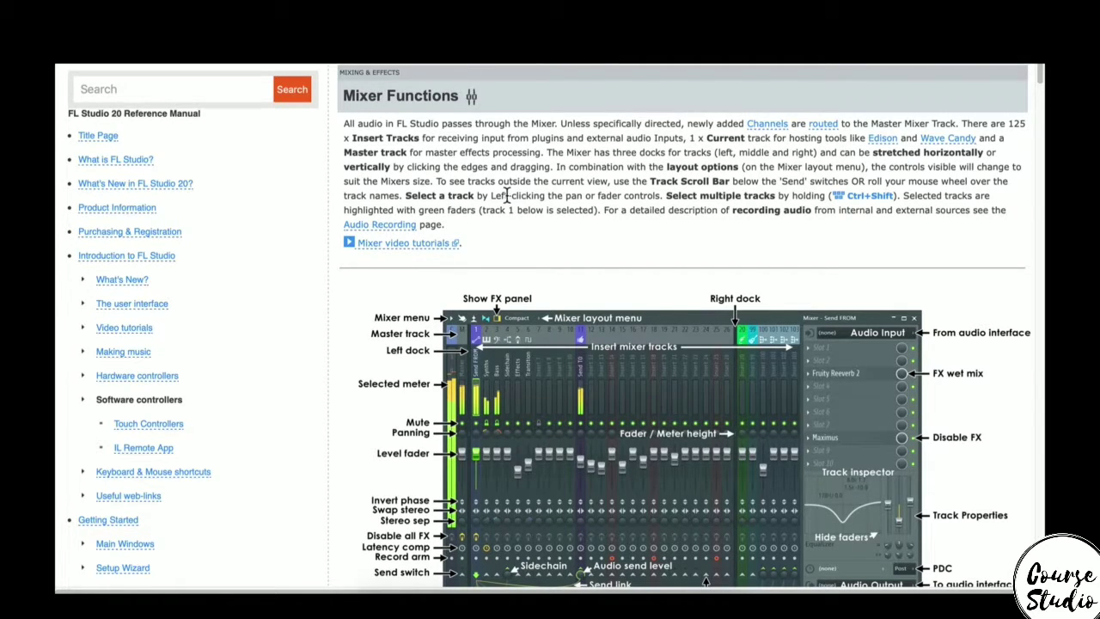
# Switch from the Mixer manual page to FL Studio and look up the Playlist in the online reference manual
pyautogui.scroll(-2, 503, 197)
pyautogui.press('super+Tab')
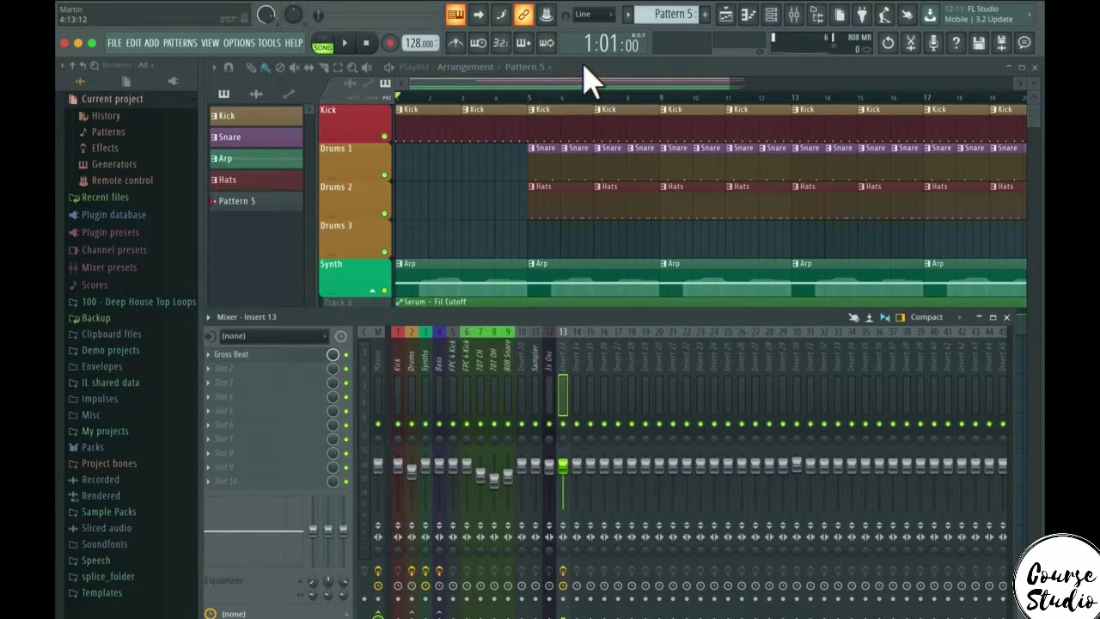
pyautogui.click(585, 81)
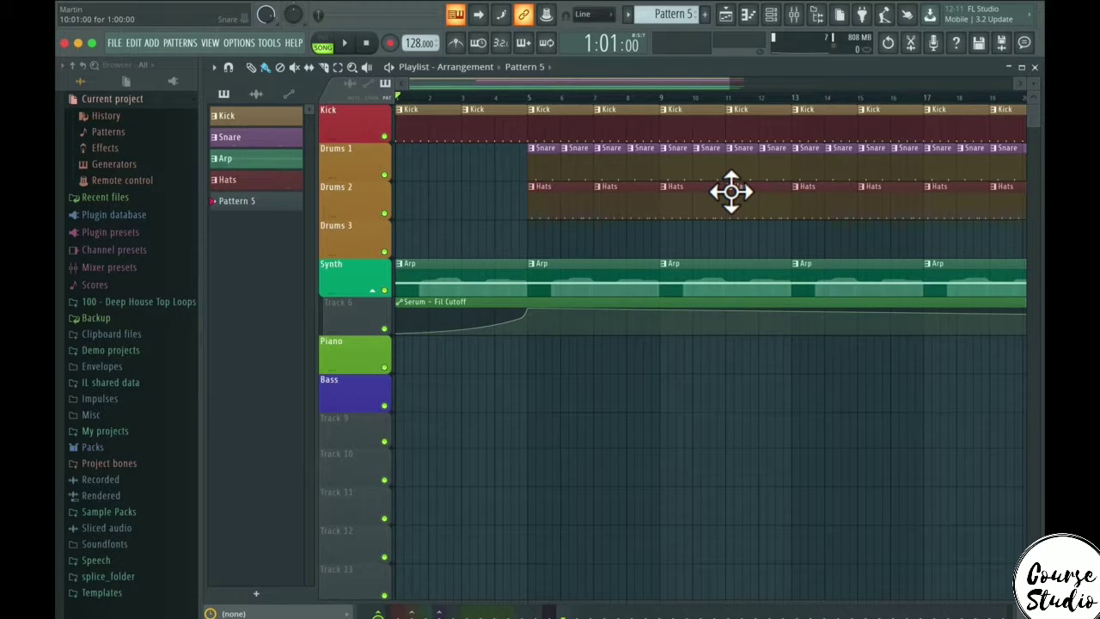
pyautogui.press('F1')
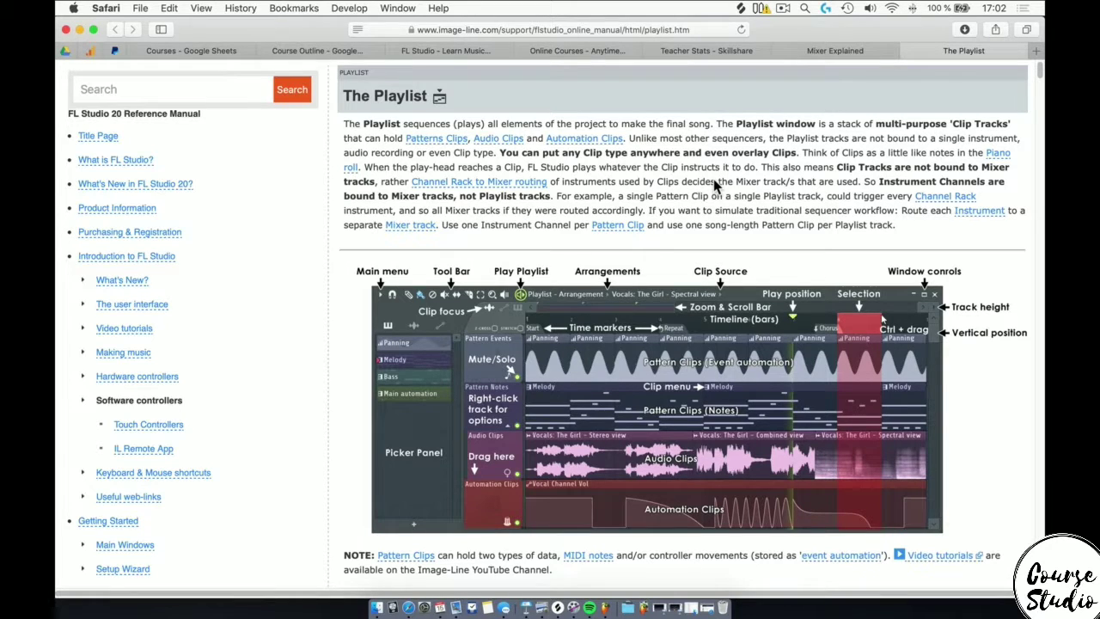
pyautogui.click(118, 91)
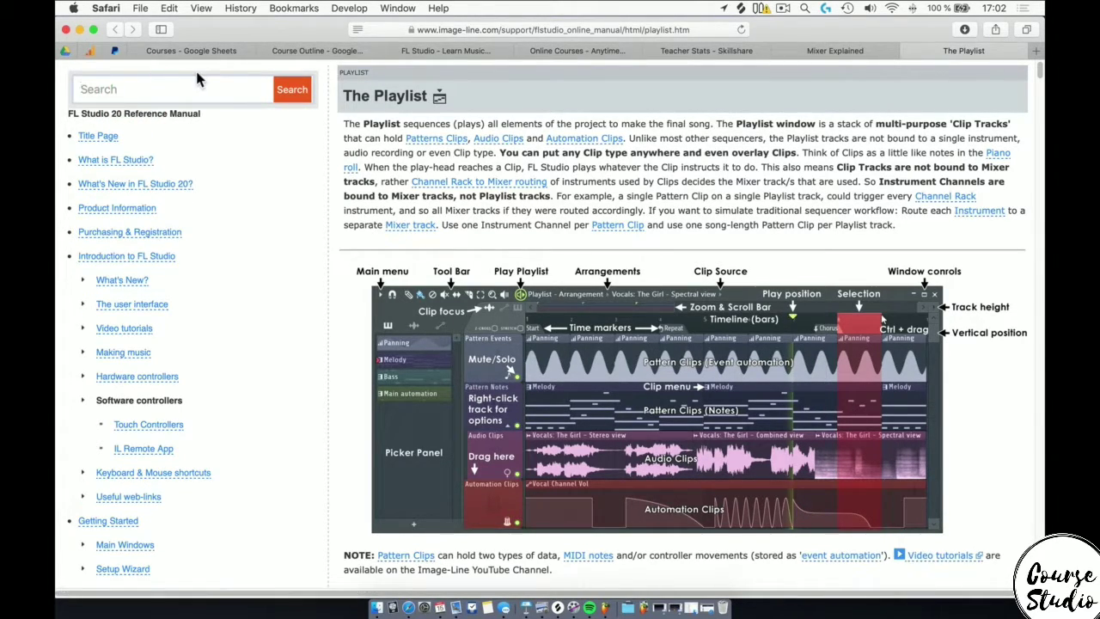
# Return to FL Studio, expand Remote control under Current project, and look up the Browser in the online manual
pyautogui.press('super+Tab')
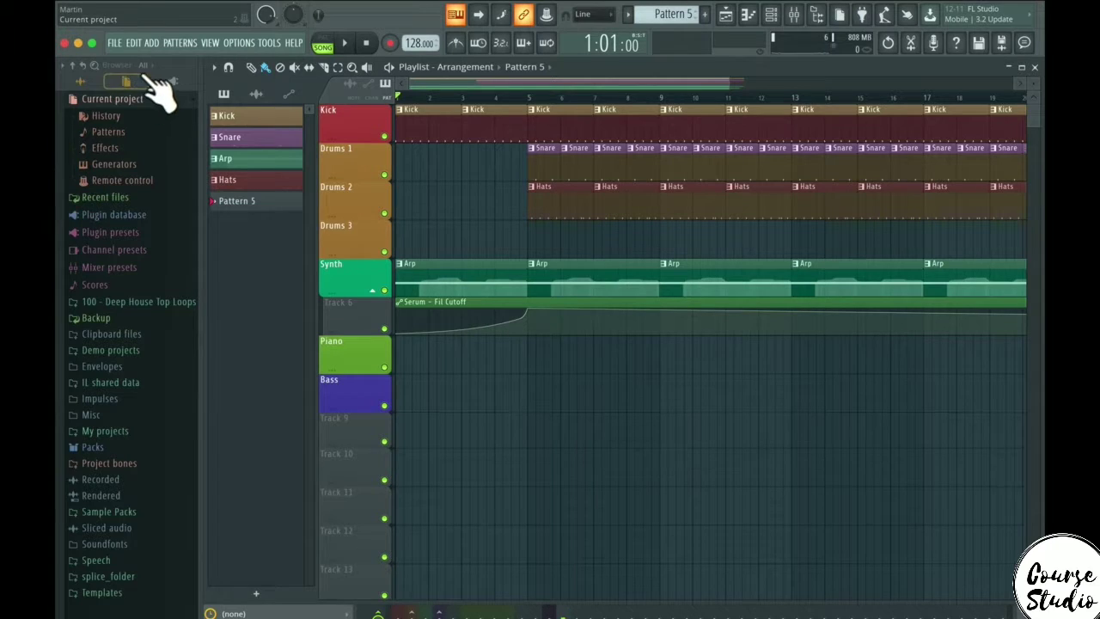
pyautogui.click(135, 182)
pyautogui.click(138, 182)
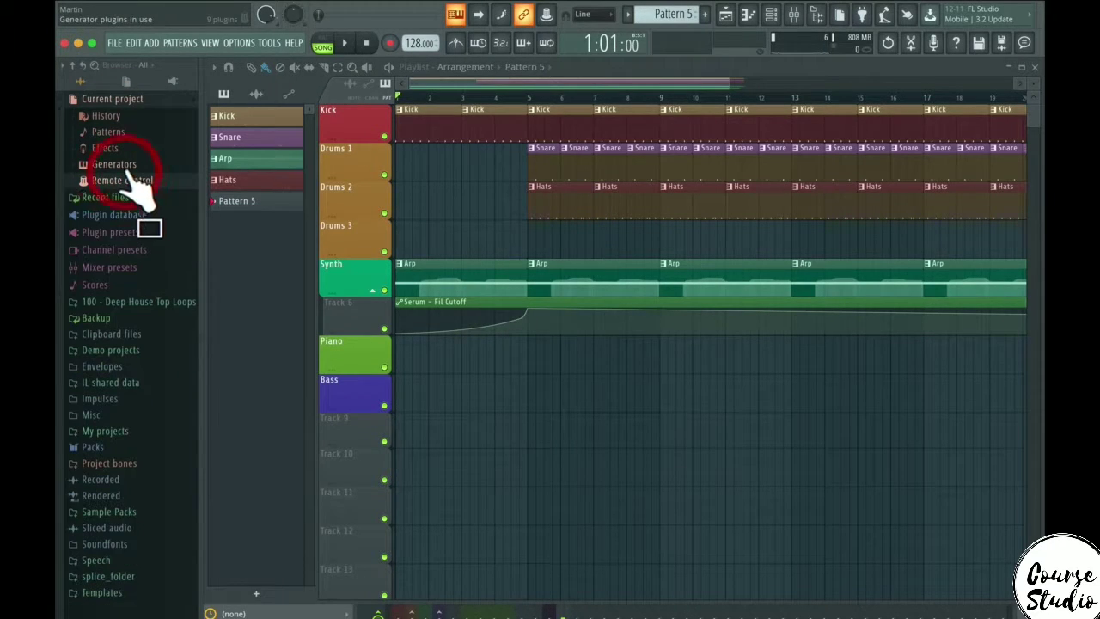
pyautogui.click(176, 69)
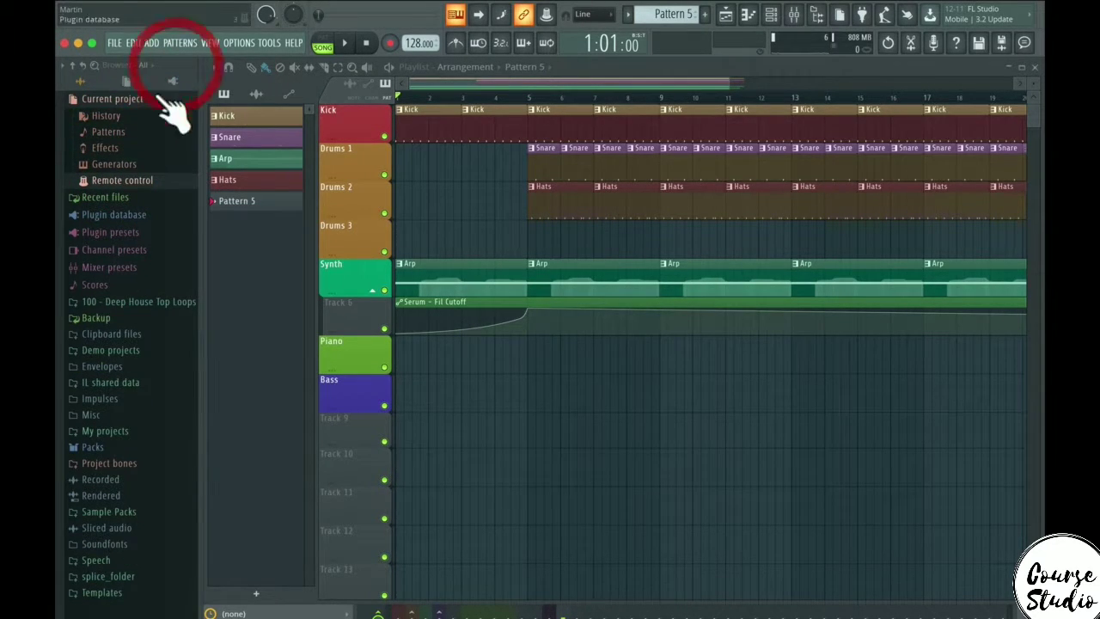
pyautogui.click(142, 182)
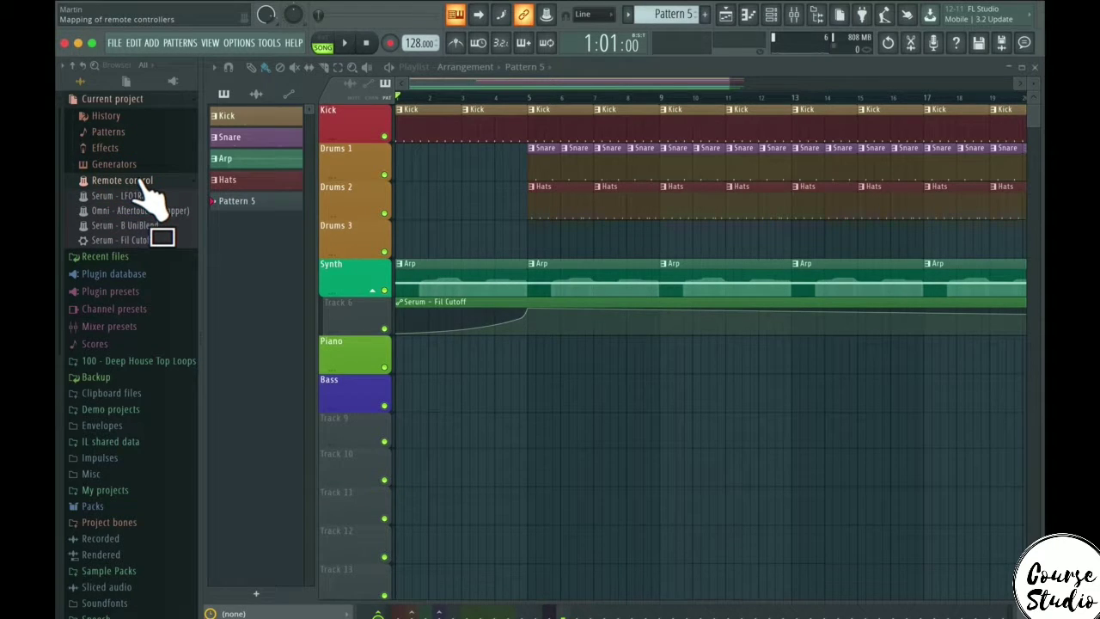
pyautogui.press('F1')
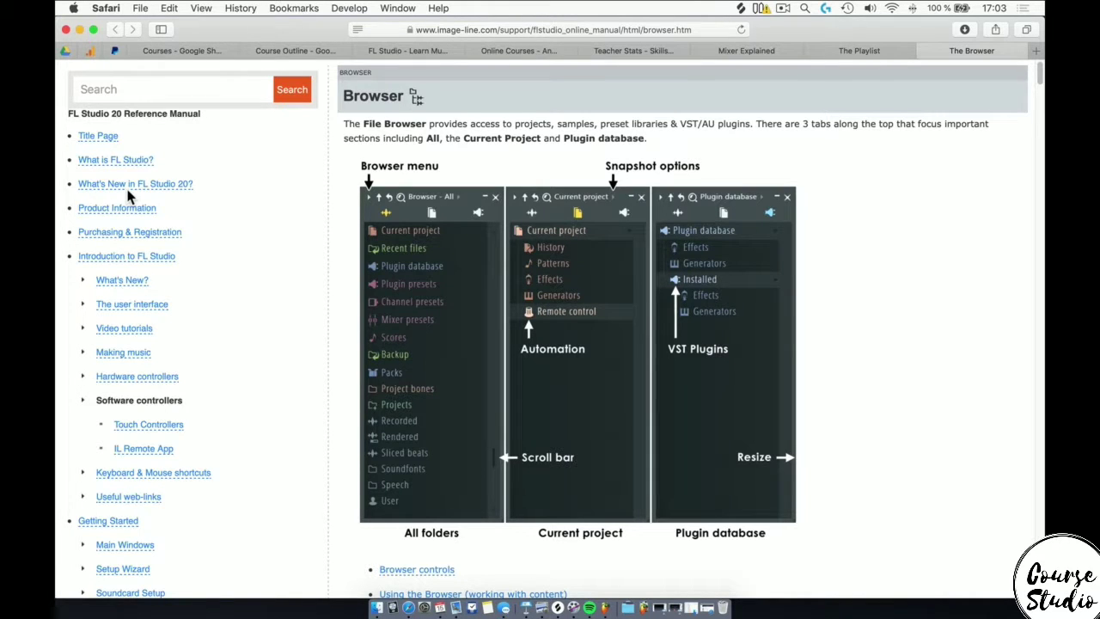
# Return to FL Studio and toggle the Playlist window off and on several times, leaving it open
pyautogui.press('super+Tab')
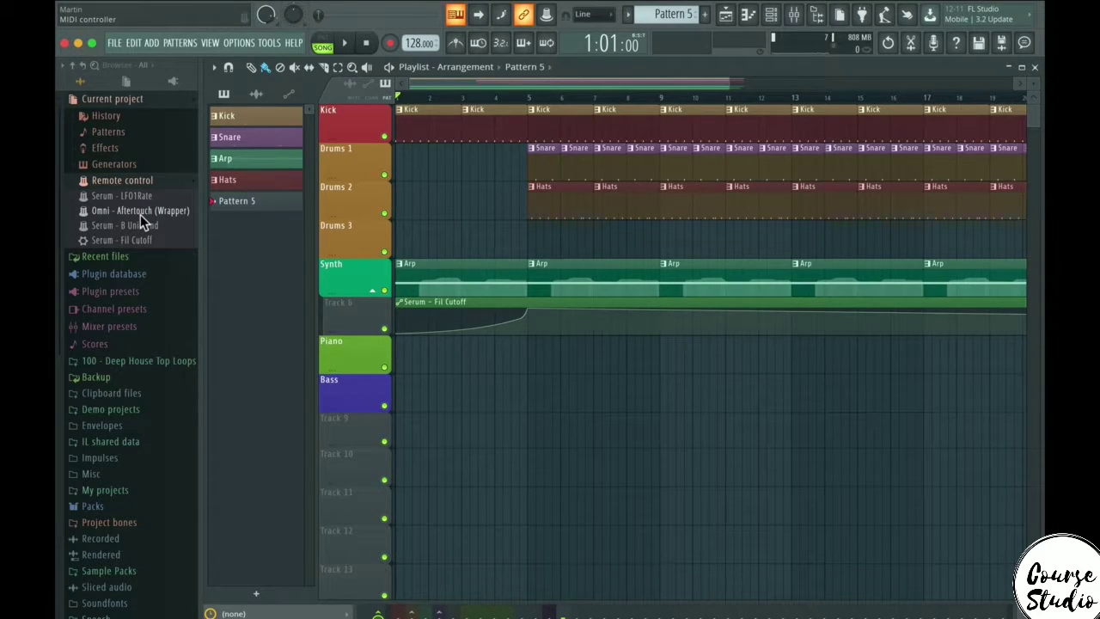
pyautogui.press('F5')
pyautogui.press('F5')
pyautogui.press('F5')
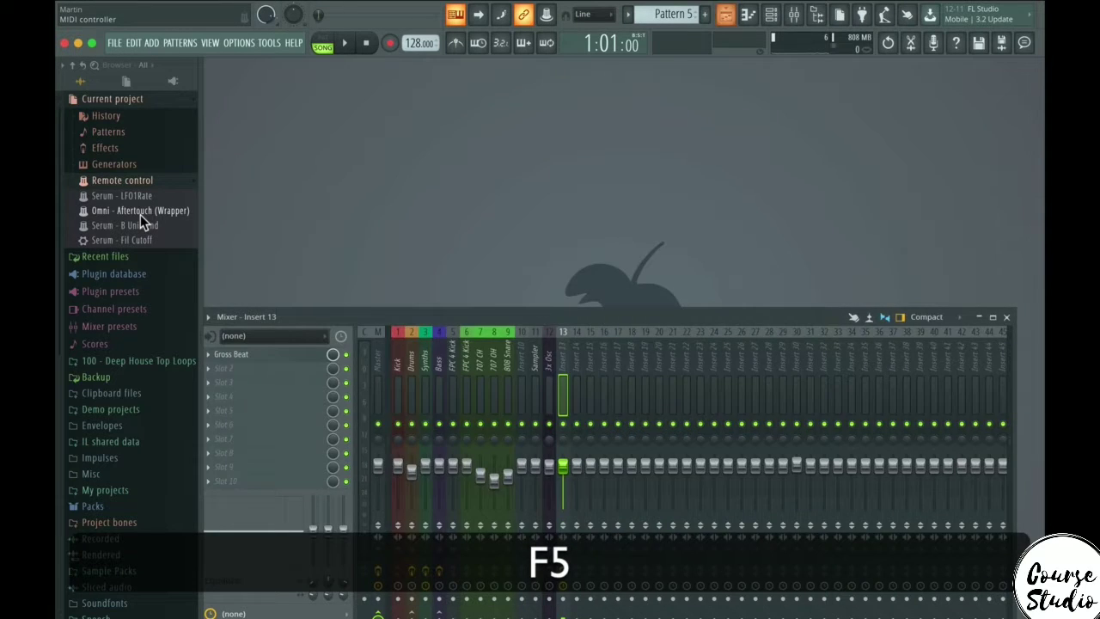
pyautogui.press('F5')
pyautogui.press('F5')
pyautogui.press('F5')
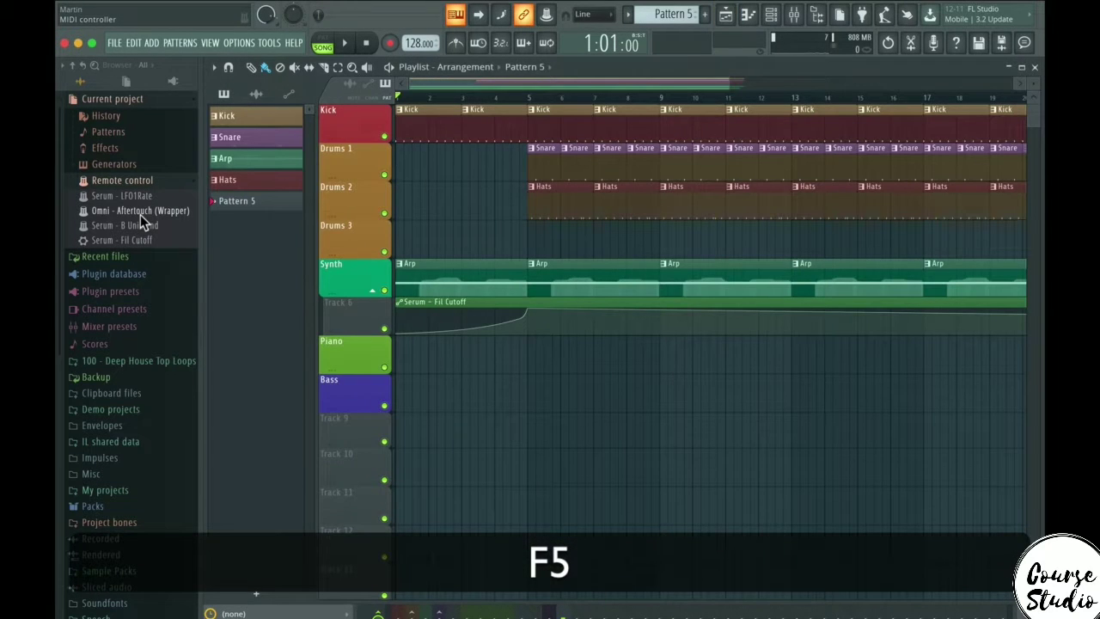
# Toggle the Channel rack on and off several times, leaving it hidden
pyautogui.press('F6')
pyautogui.press('F6')
pyautogui.press('F6')
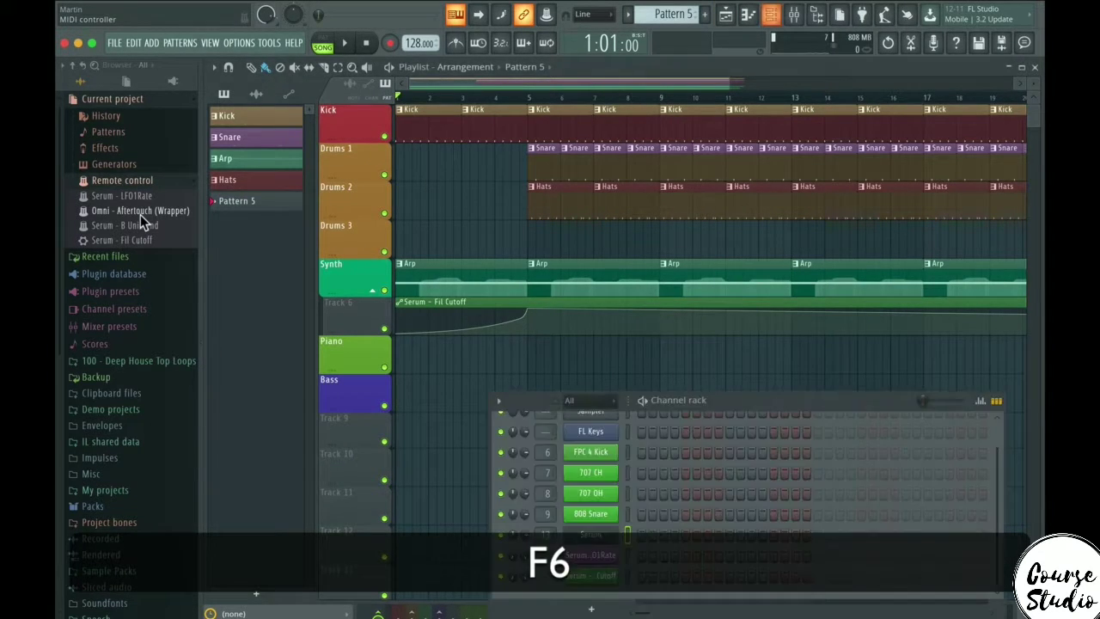
pyautogui.press('F6')
pyautogui.press('F6')
pyautogui.press('F6')
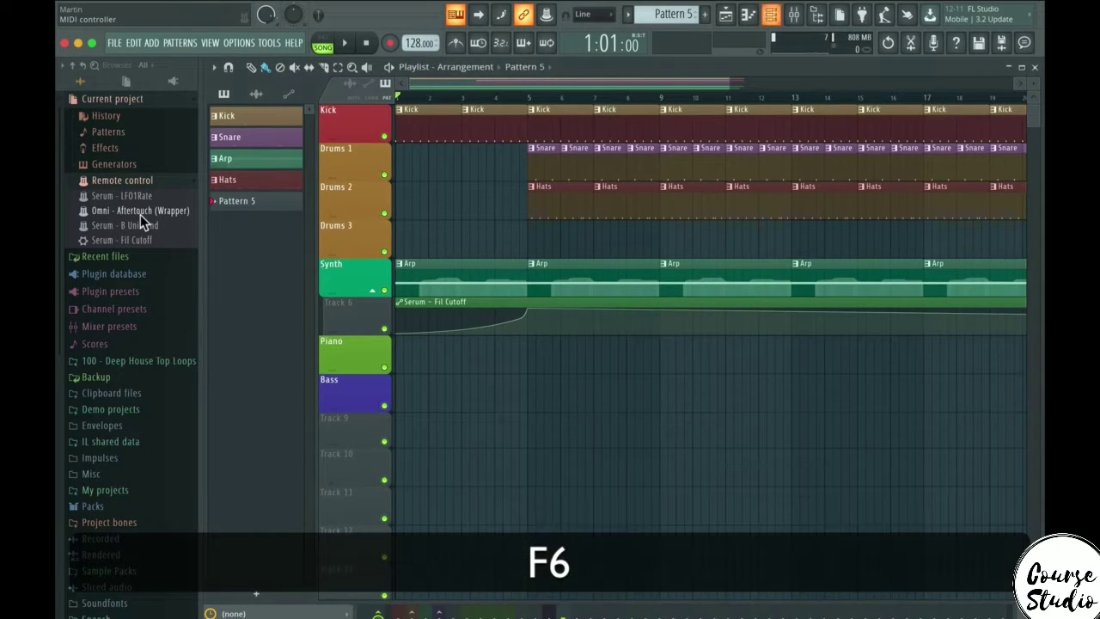
# Show and hide the Piano roll, and view and dismiss the plugin picker
pyautogui.press('F7')
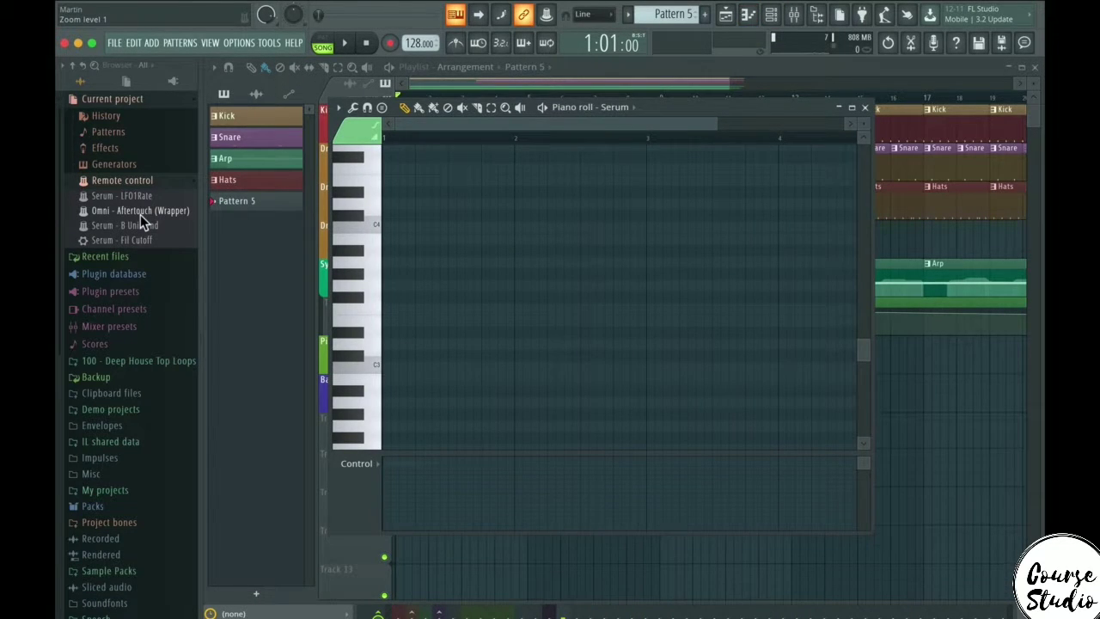
pyautogui.press('F7')
pyautogui.press('F7')
pyautogui.press('F7')
pyautogui.press('F8')
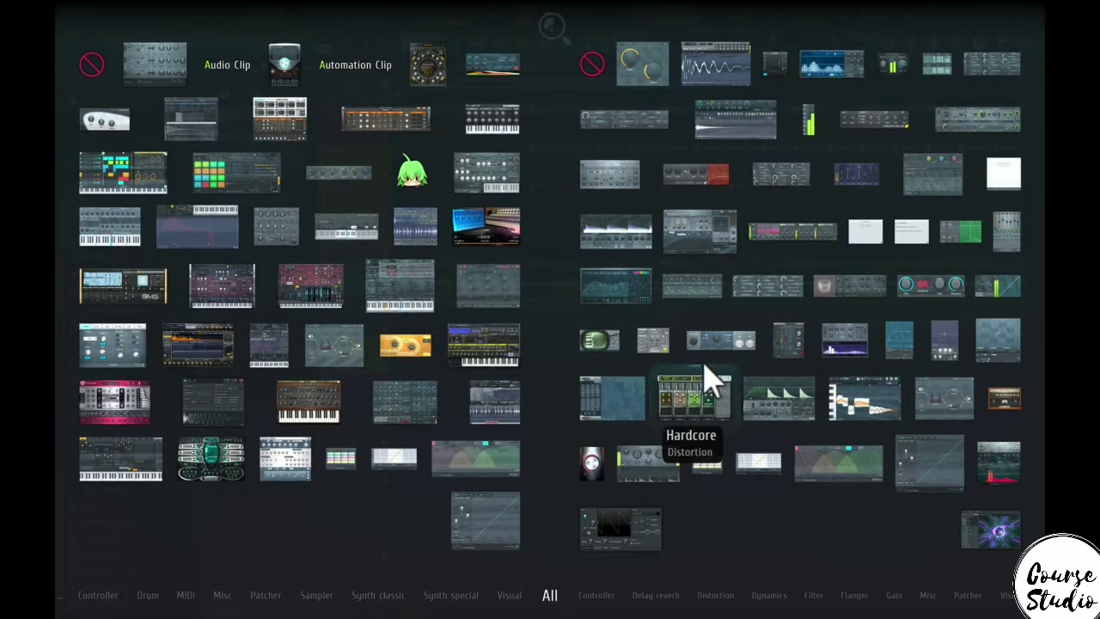
pyautogui.press('F8')
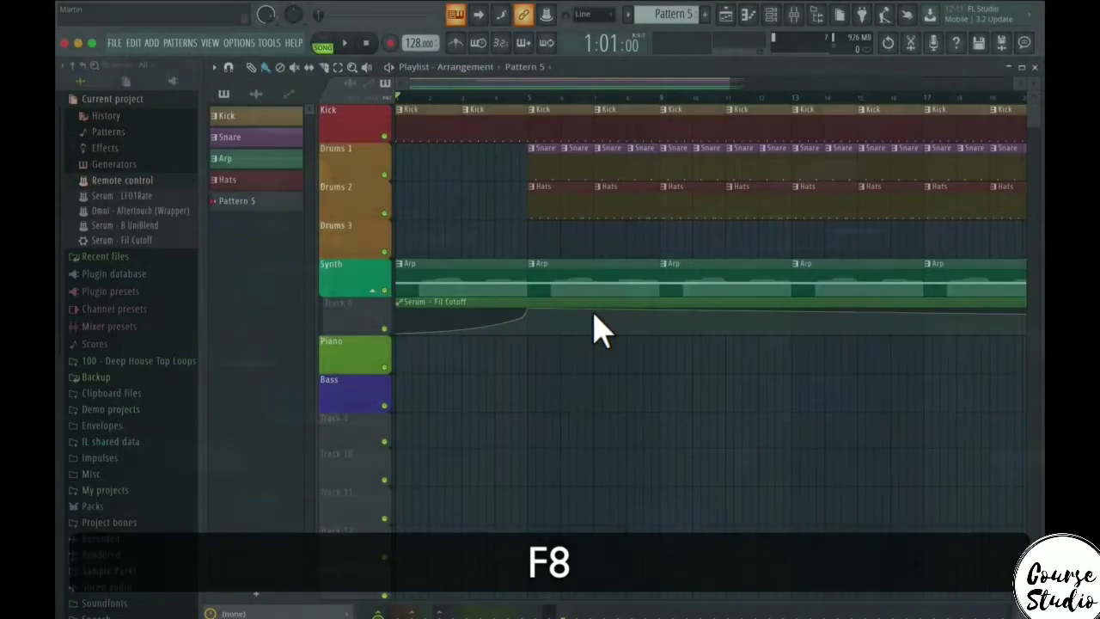
# Toggle the Mixer window on and off several times, leaving it hidden
pyautogui.press('F9')
pyautogui.press('F9')
pyautogui.press('F9')
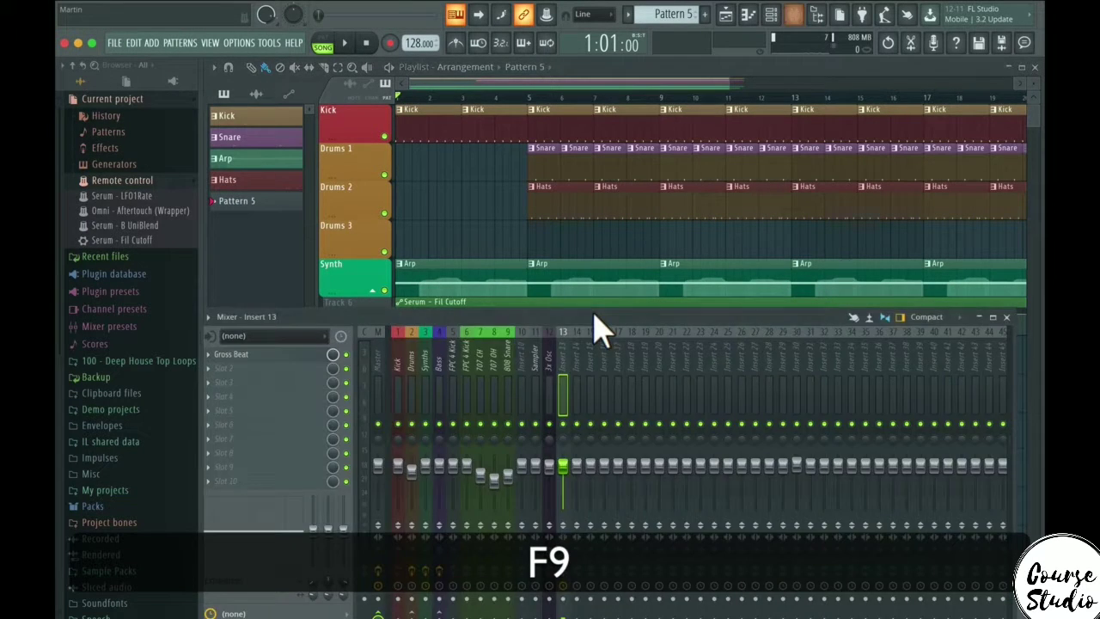
pyautogui.press('F9')
pyautogui.press('F9')
pyautogui.press('F9')
# View the MIDI input and output settings, and close the Settings window
pyautogui.press('F10')
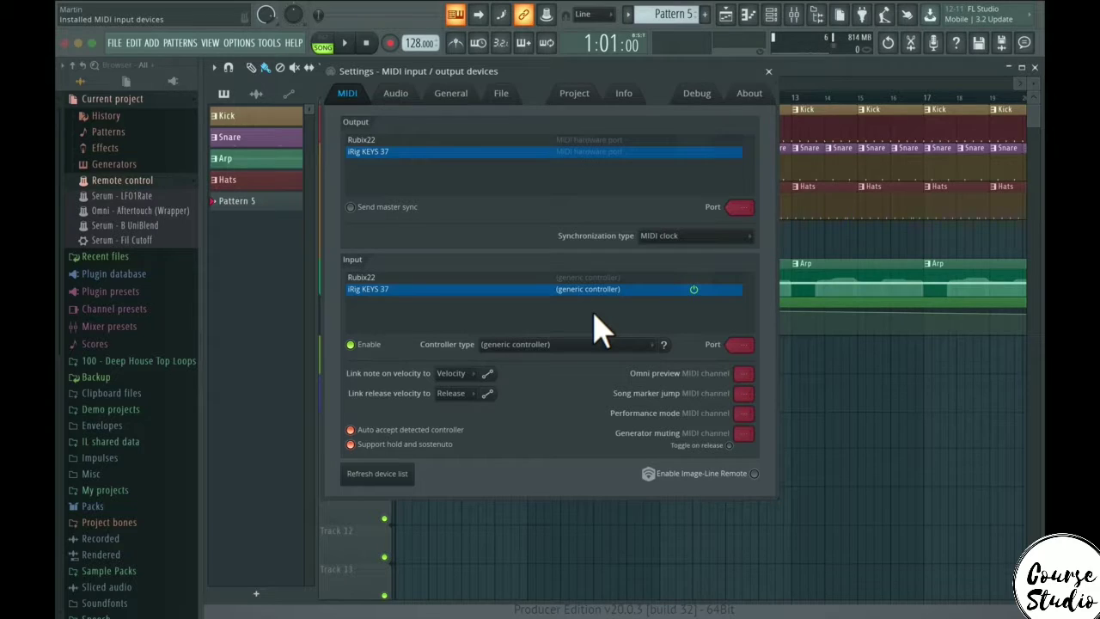
pyautogui.click(768, 72)
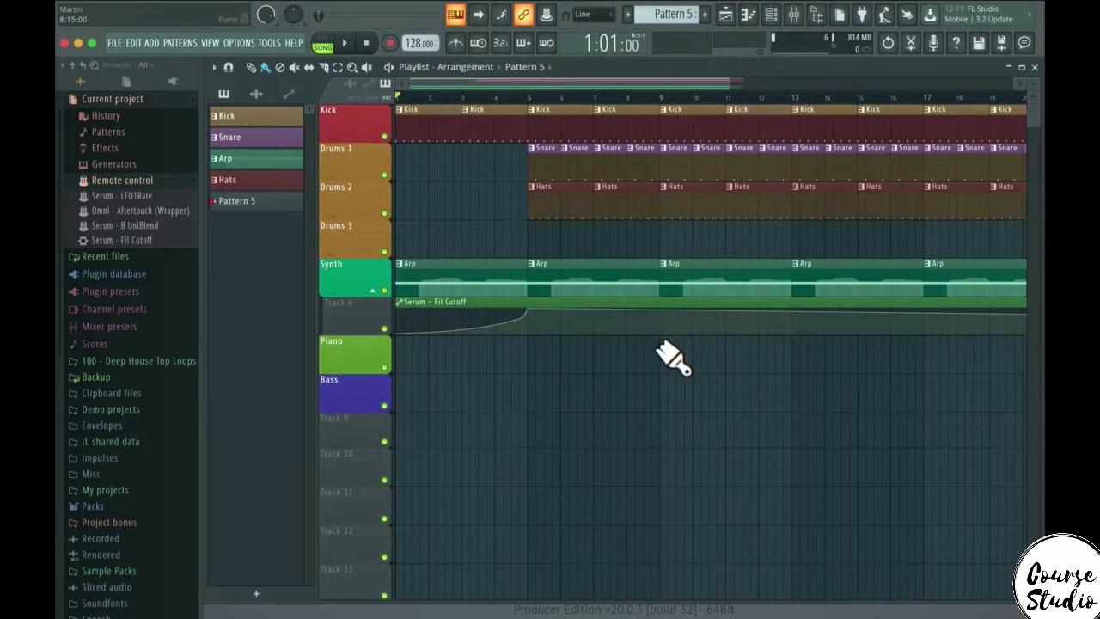
pyautogui.press('F11')
# Close all open windows in the workspace and reopen the Playlist
pyautogui.press('F12')
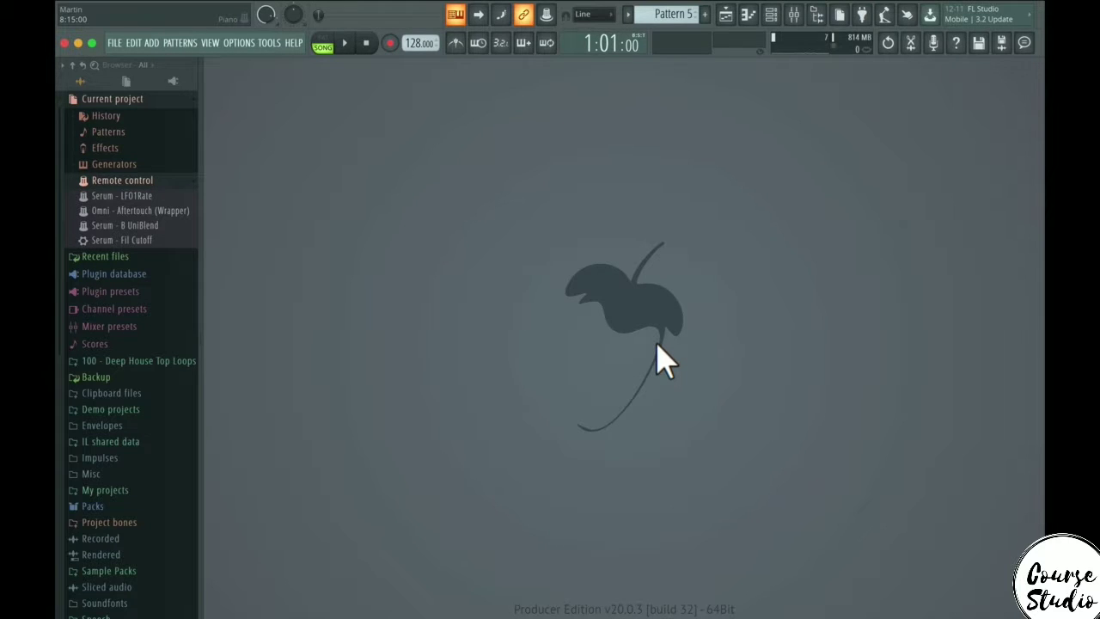
pyautogui.press('F12')
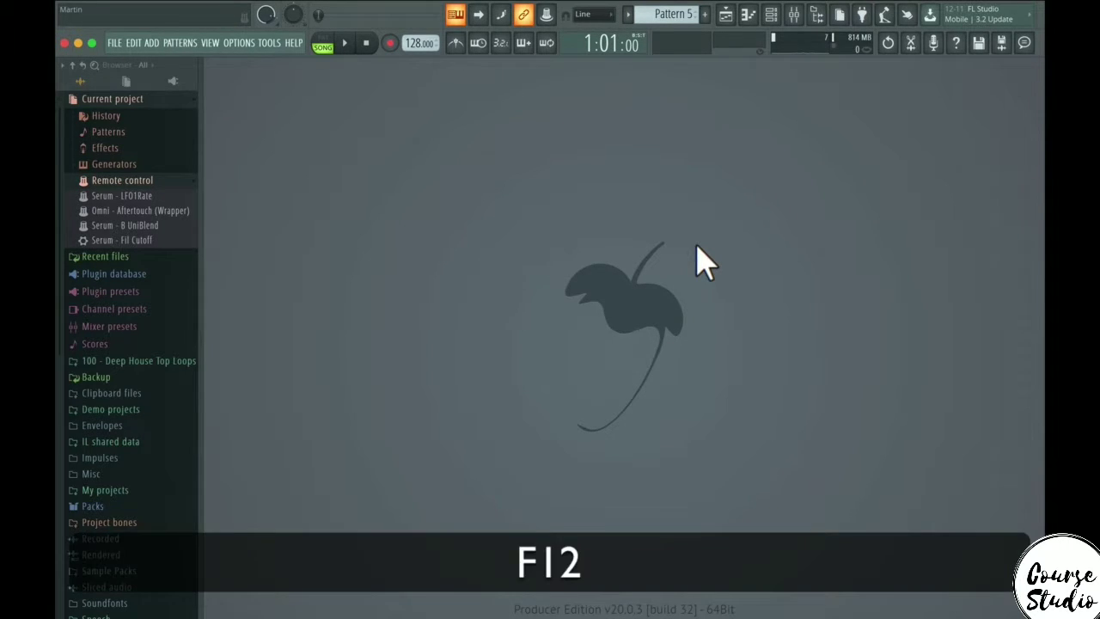
pyautogui.press('F5')
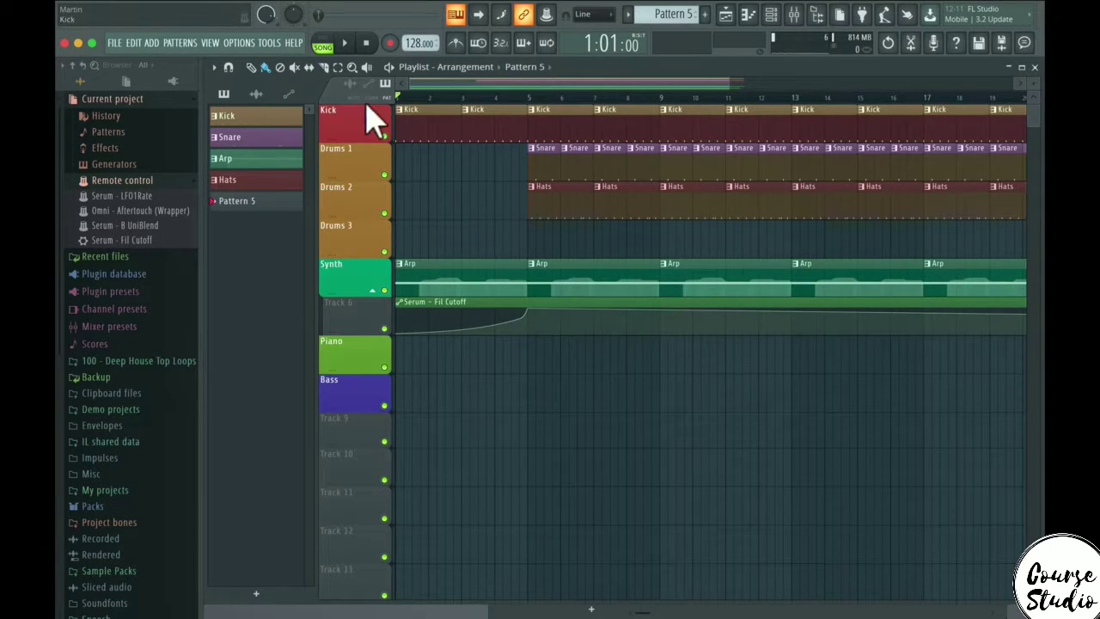
# Slice the Kick clip starting at bar 5 at bar 6, and replace its second half with a newly drawn Kick clip
pyautogui.click(562, 111)
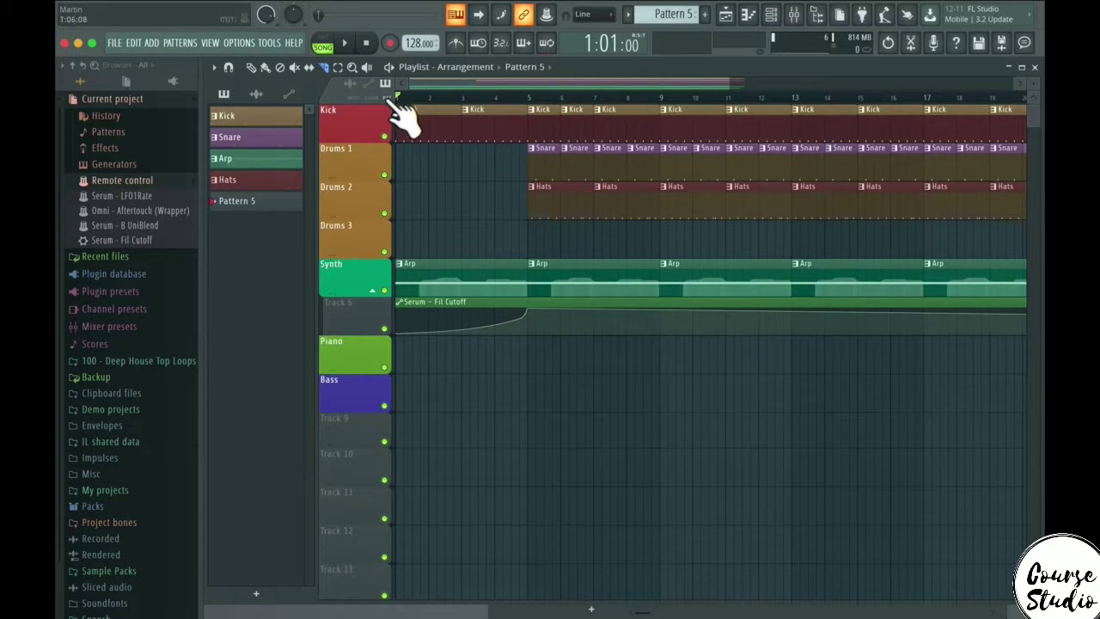
pyautogui.click(252, 68)
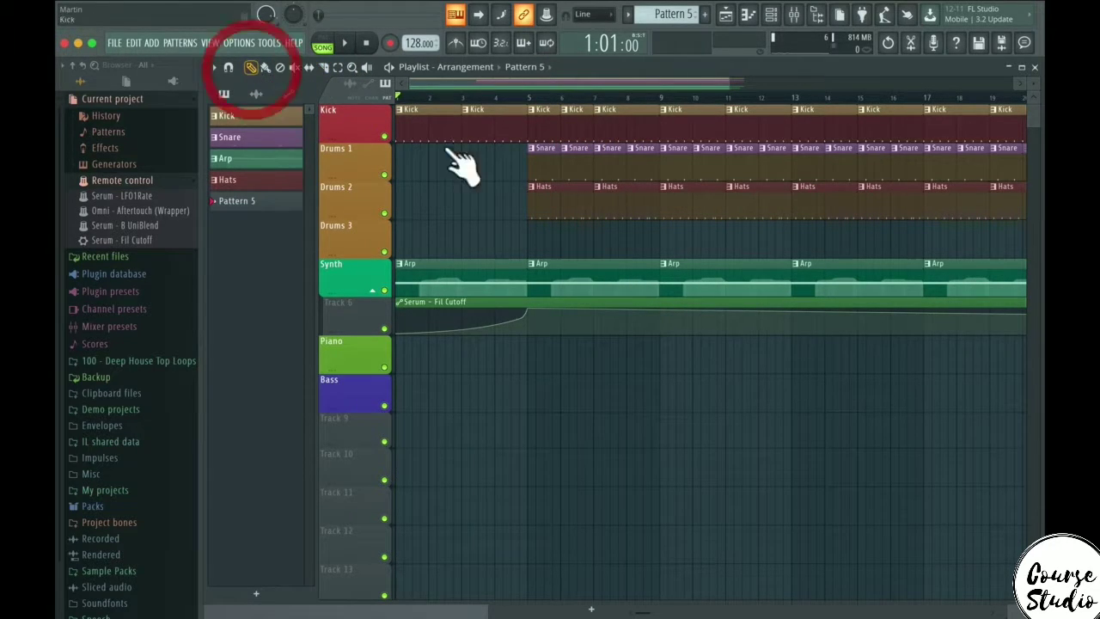
pyautogui.rightClick(587, 129)
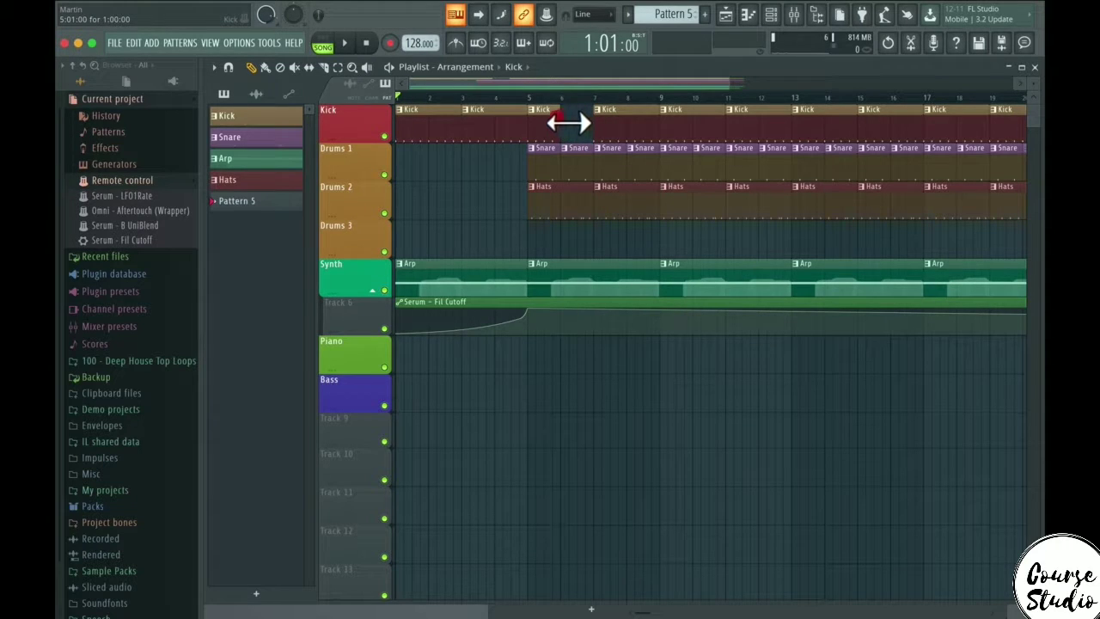
pyautogui.click(567, 119)
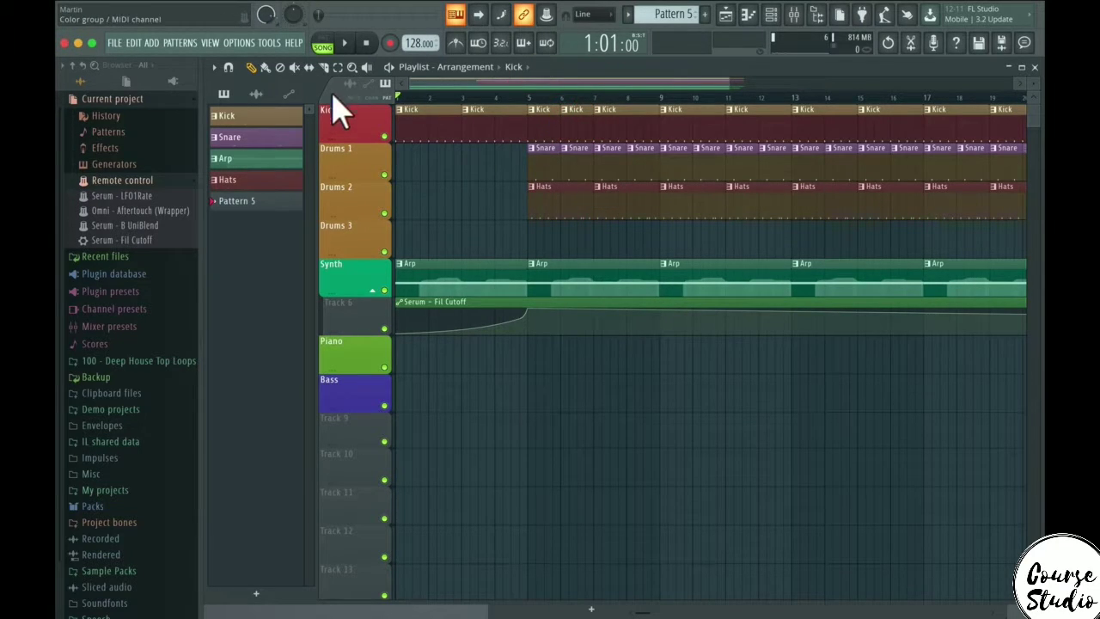
# Try the Slice tool, return to the Draw tool, and turn off typing-keyboard-to-piano input
pyautogui.click(323, 67)
pyautogui.click(250, 67)
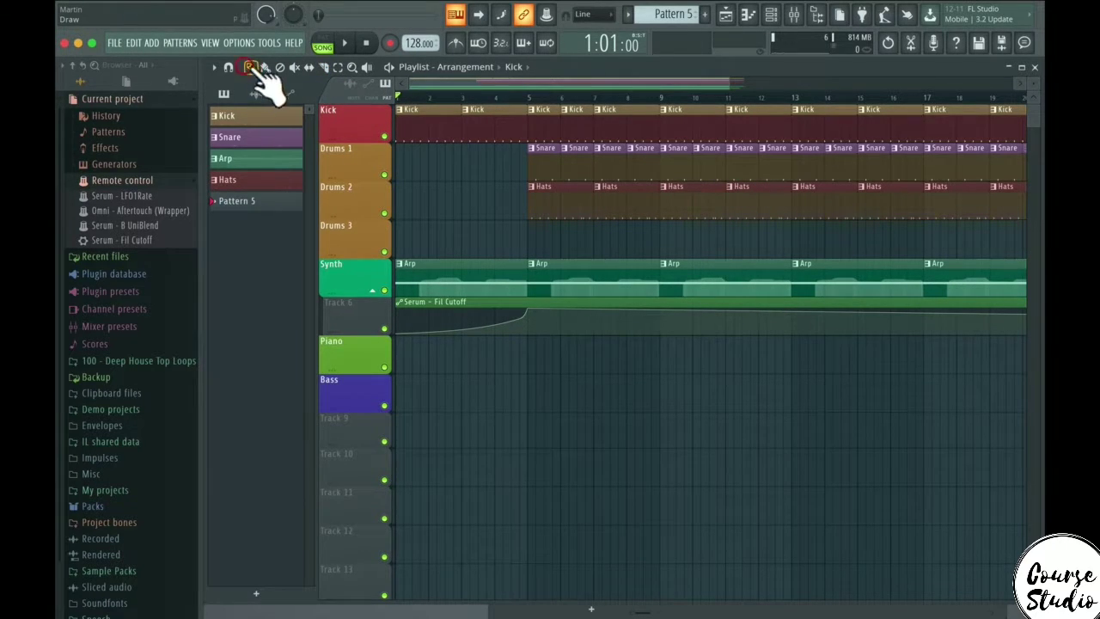
pyautogui.click(458, 18)
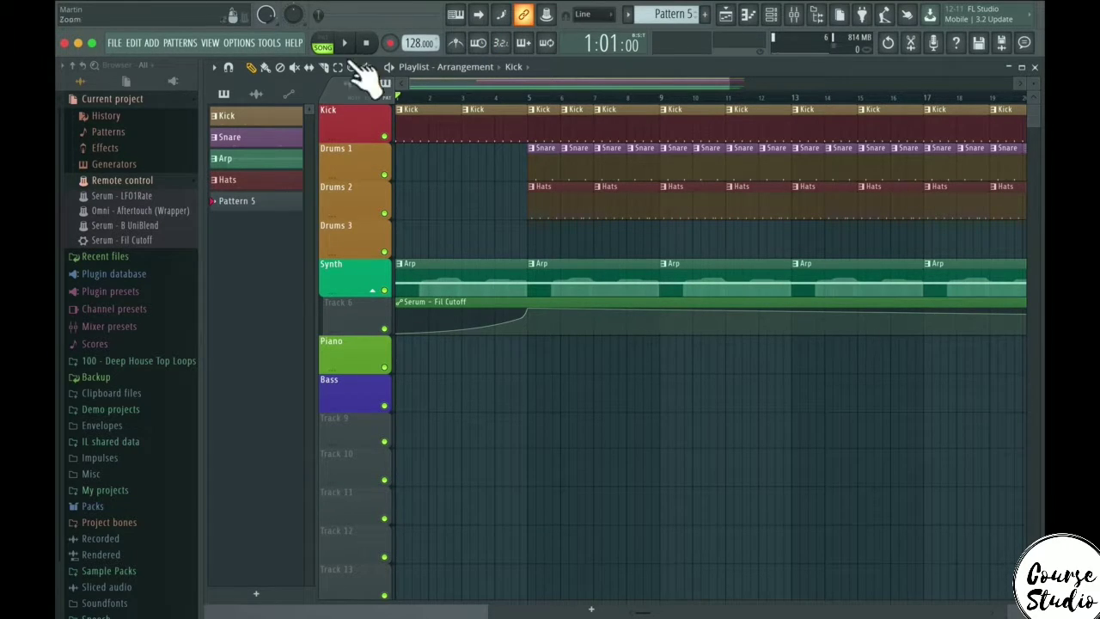
# Slice the Snare clip at bar 7 on Drums 1 at its midpoint, and put a Kick clip in place of the second half
pyautogui.click(314, 69)
pyautogui.moveTo(608, 148); pyautogui.dragTo(610, 186)
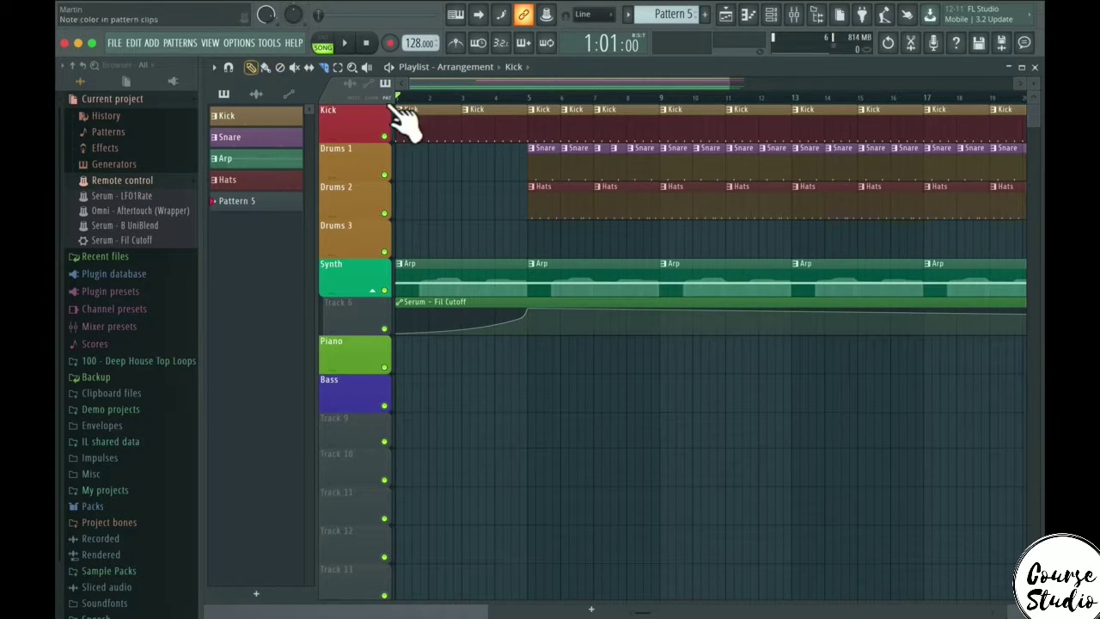
pyautogui.click(614, 153)
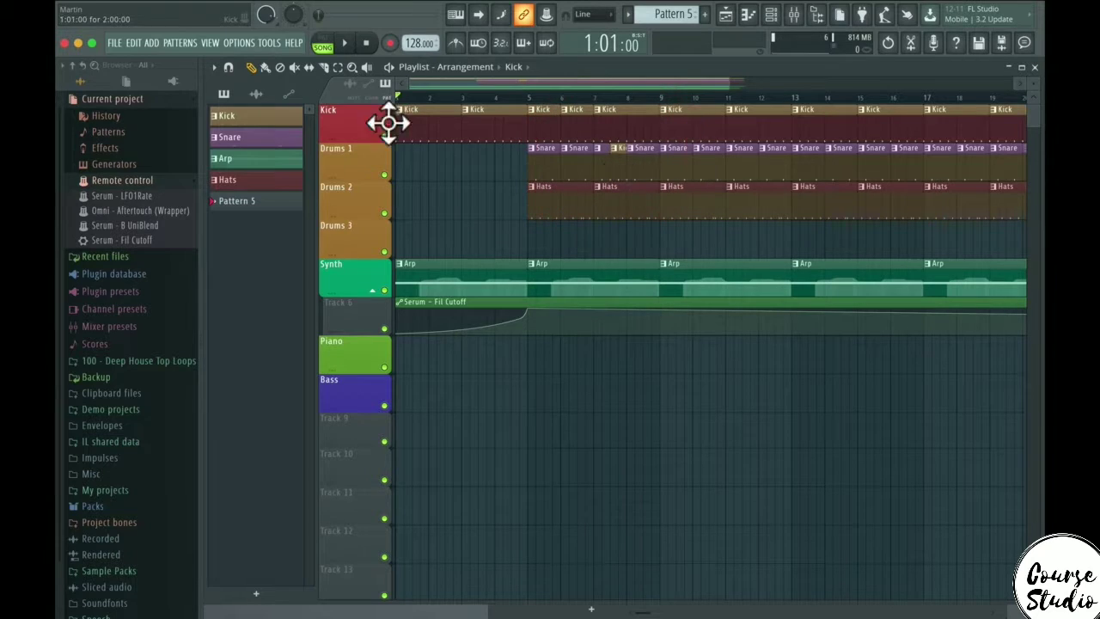
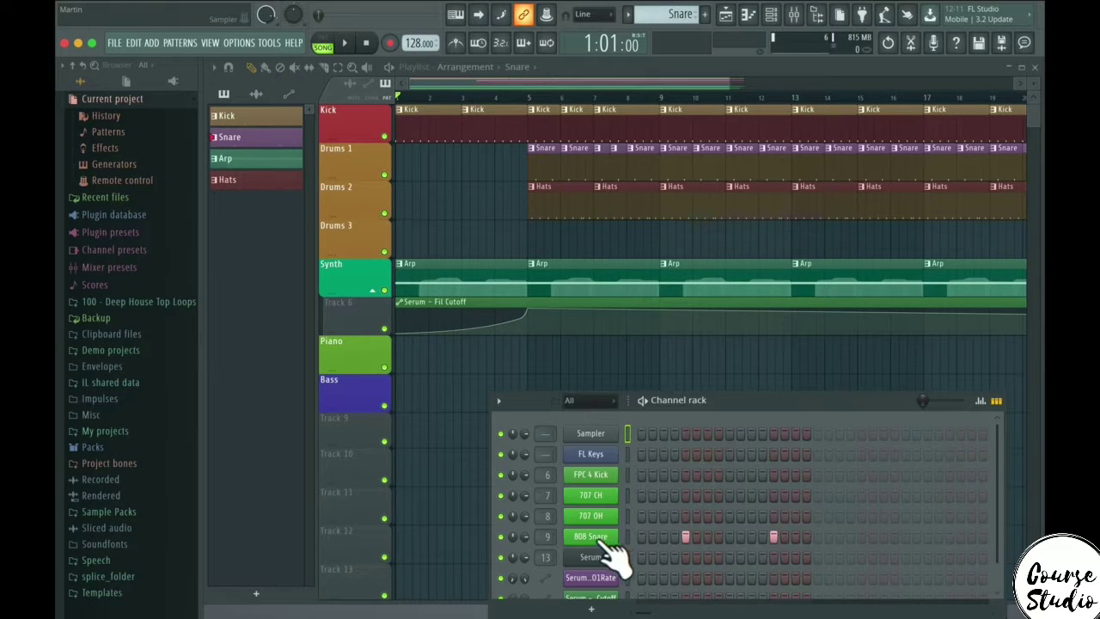
# Open the 808 Snare channel's Piano roll in the Snare pattern and activate Paint in drum sequencer mode
pyautogui.click(655, 450)
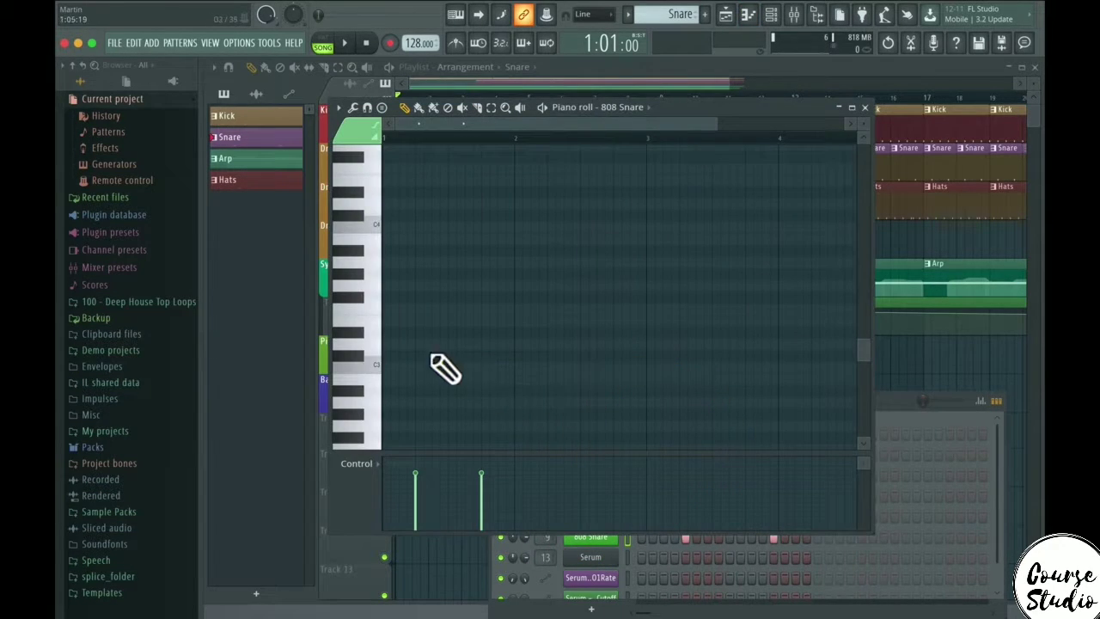
pyautogui.scroll(10, 533, 391)
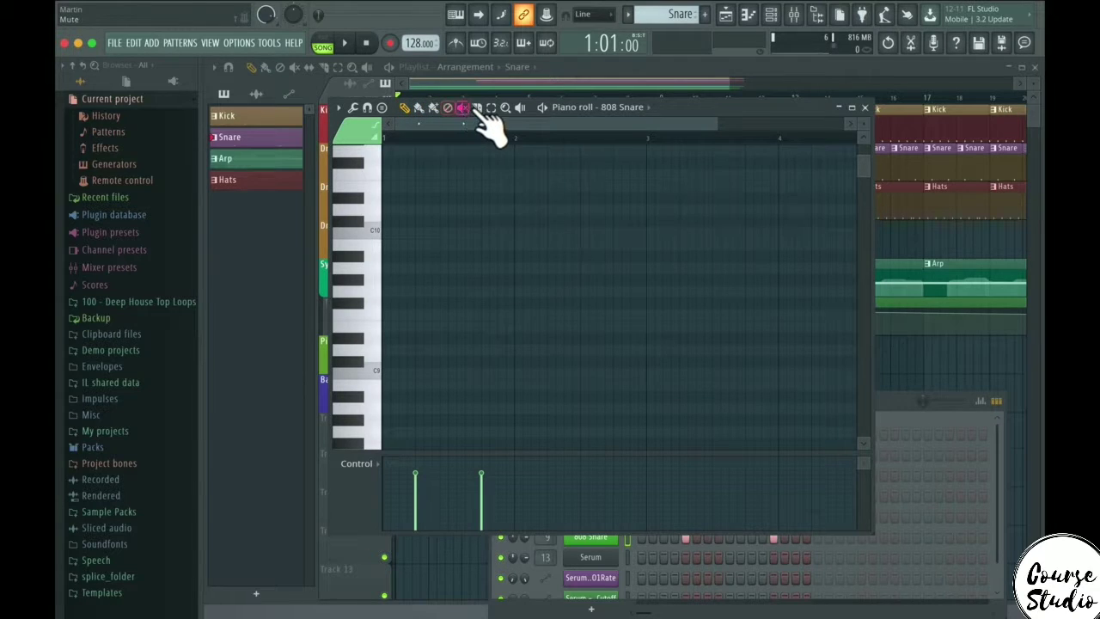
pyautogui.click(432, 108)
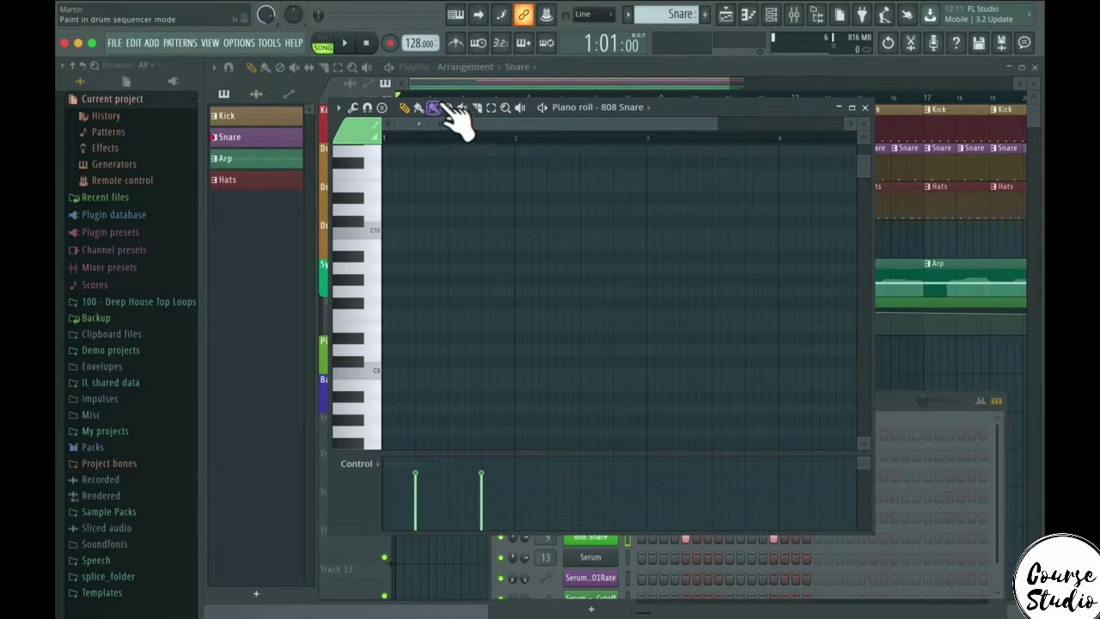
# Try the Select tool, return to the Draw tool, and close the 808 Snare Piano roll
pyautogui.click(491, 108)
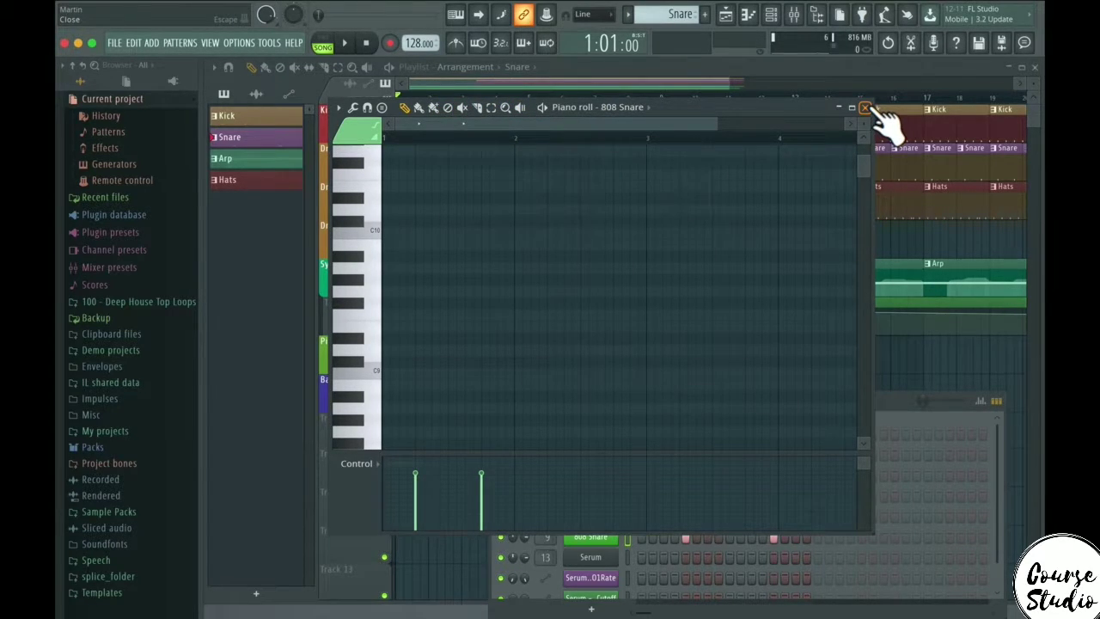
pyautogui.click(403, 108)
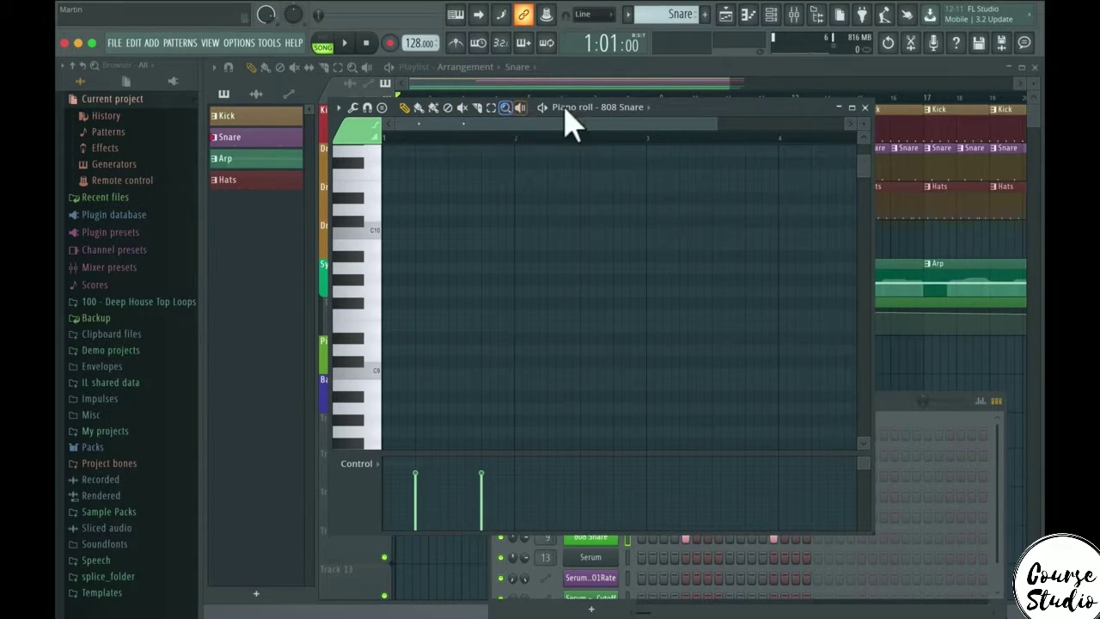
pyautogui.click(864, 107)
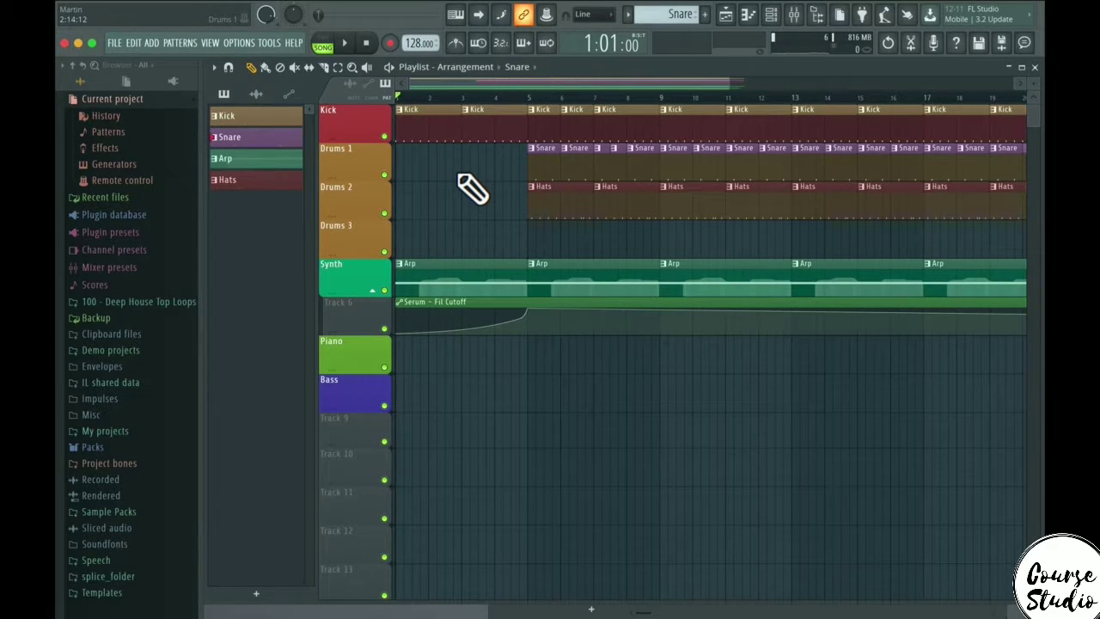
# Select the Snare and Hats clips on Drums 1 and Drums 2 from bar 5 onward, and clear the selection
pyautogui.press('super')
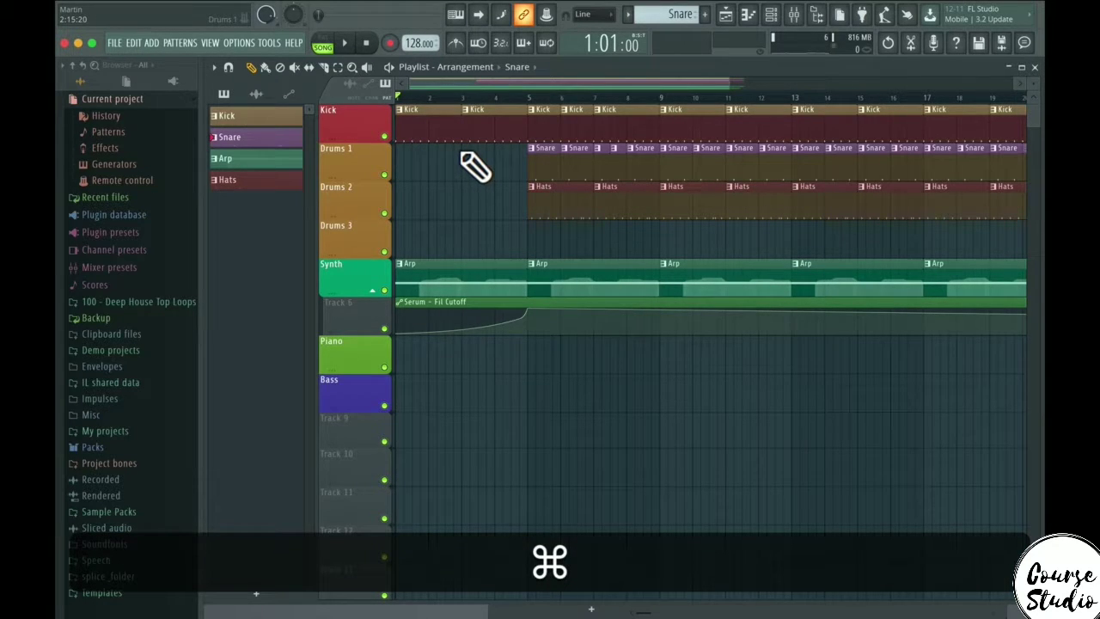
pyautogui.moveTo(460, 148); pyautogui.dragTo(999, 211)
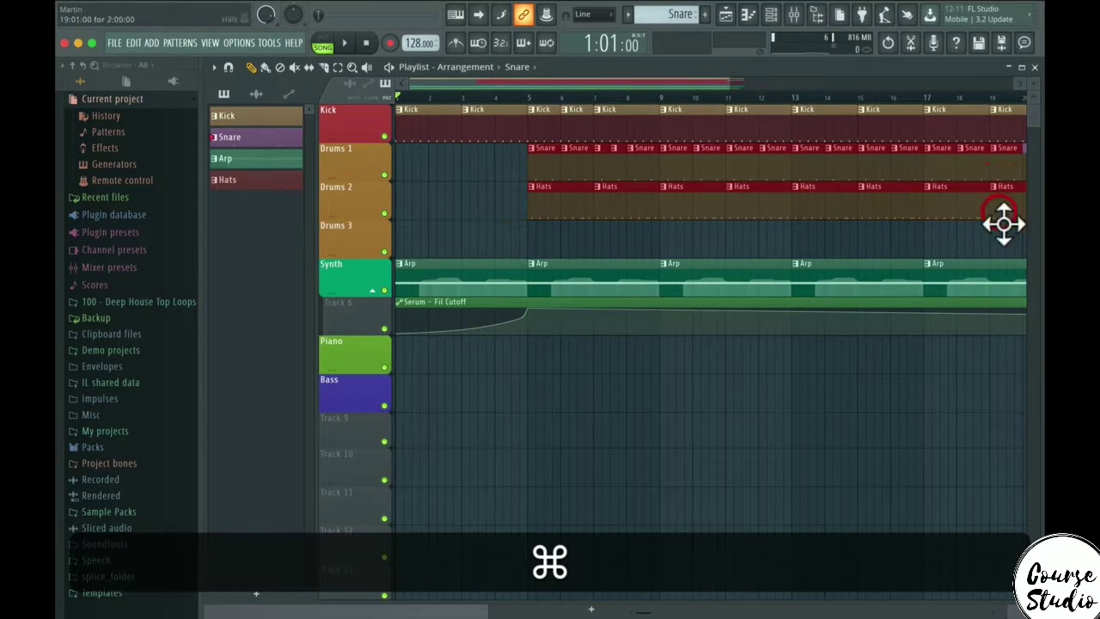
pyautogui.click(471, 182)
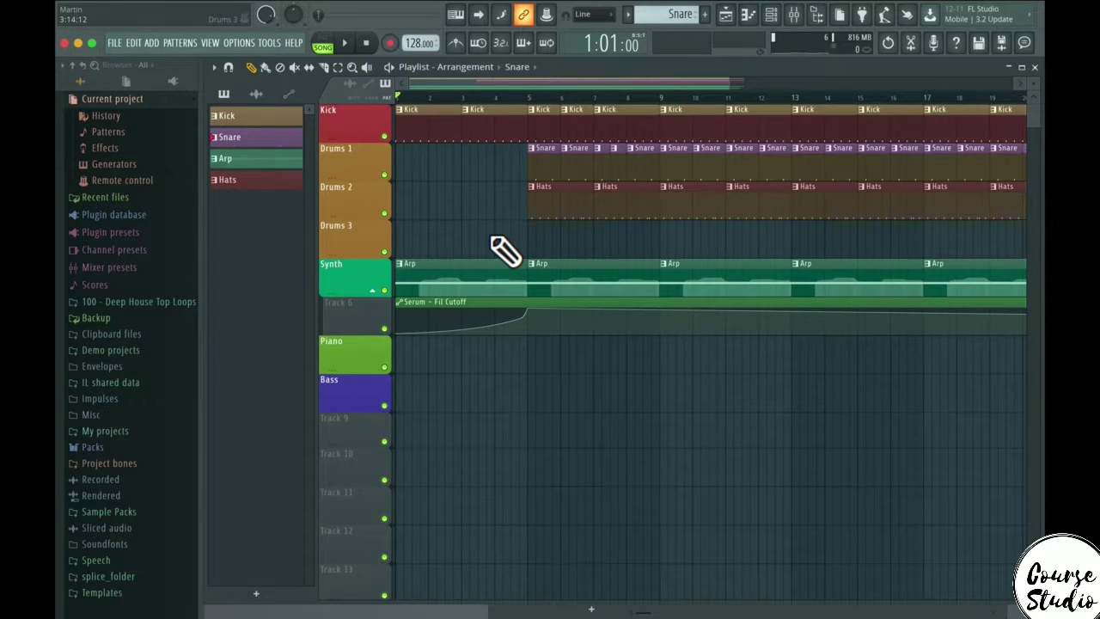
# Select the Kick, Snare, Hats and Arp clips from bar 13 to bar 21 and duplicate them end to end twice, up to bar 37
pyautogui.hscroll(3, 505, 250)
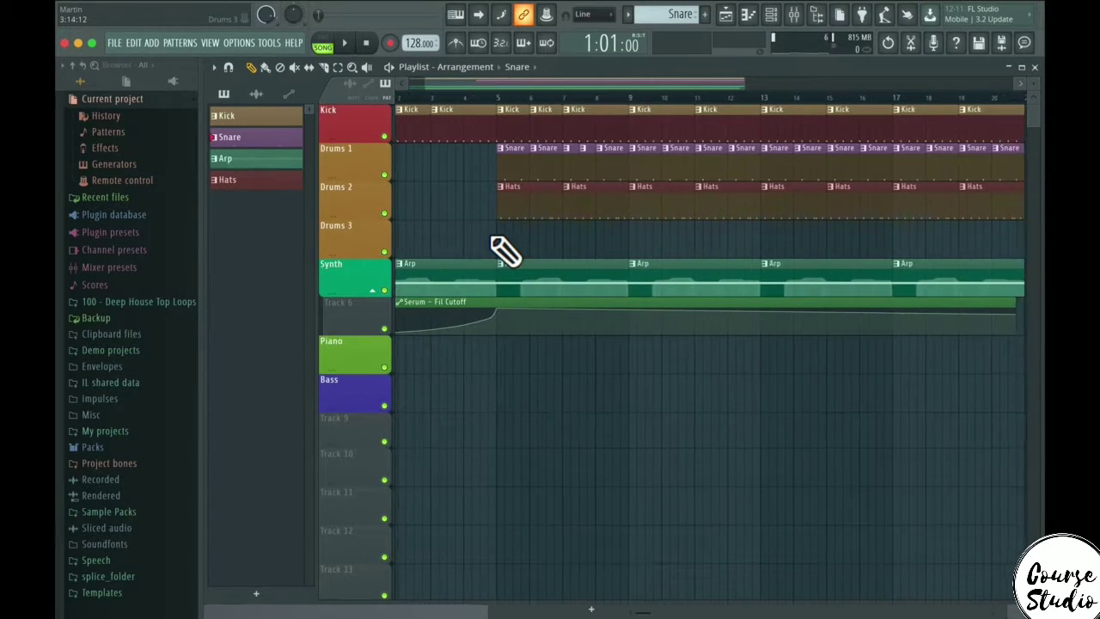
pyautogui.hscroll(8, 505, 250)
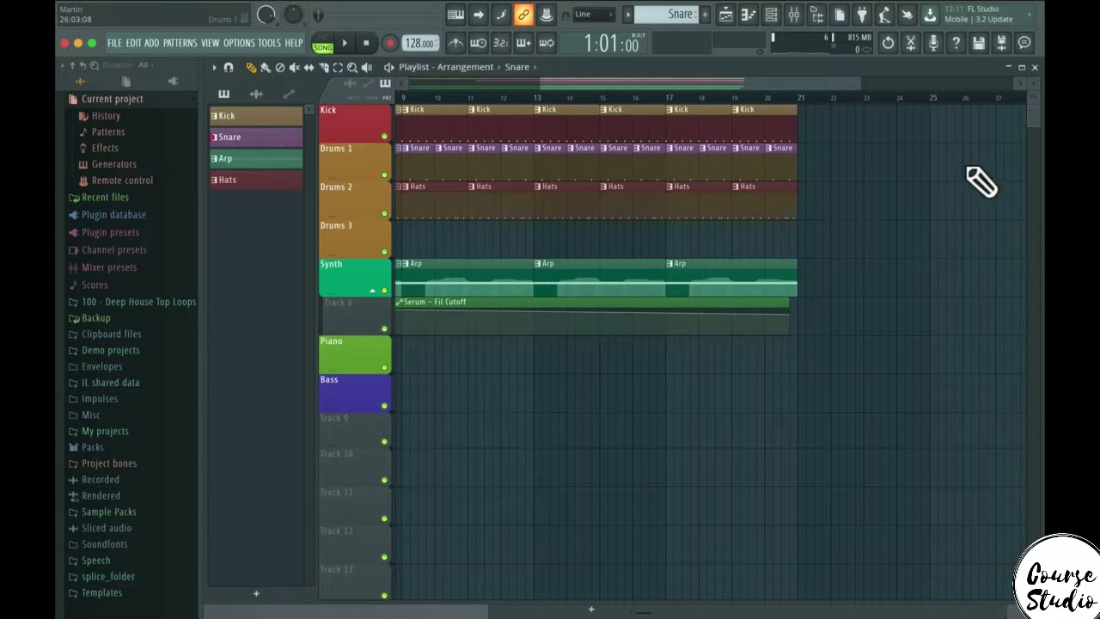
pyautogui.hscroll(2, 948, 200)
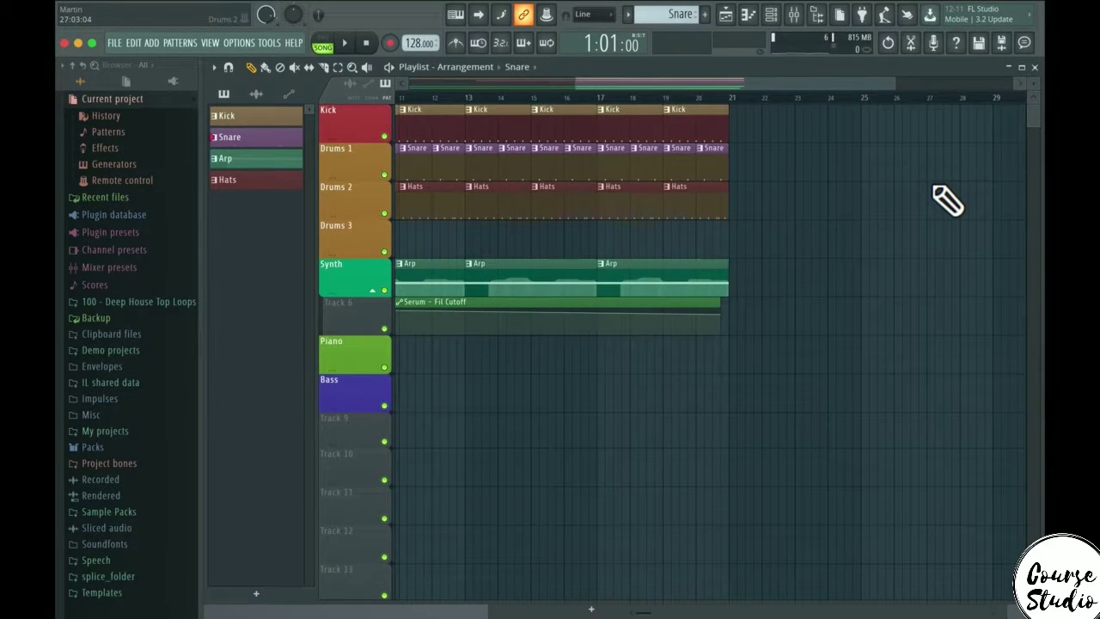
pyautogui.moveTo(756, 115); pyautogui.dragTo(471, 264)
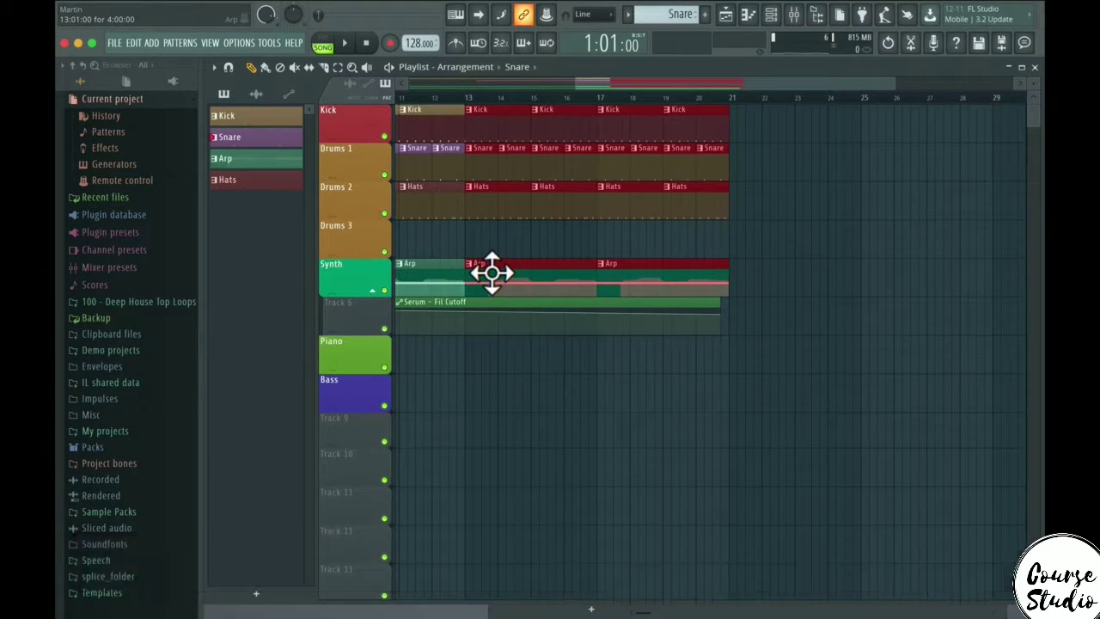
pyautogui.press('super+b')
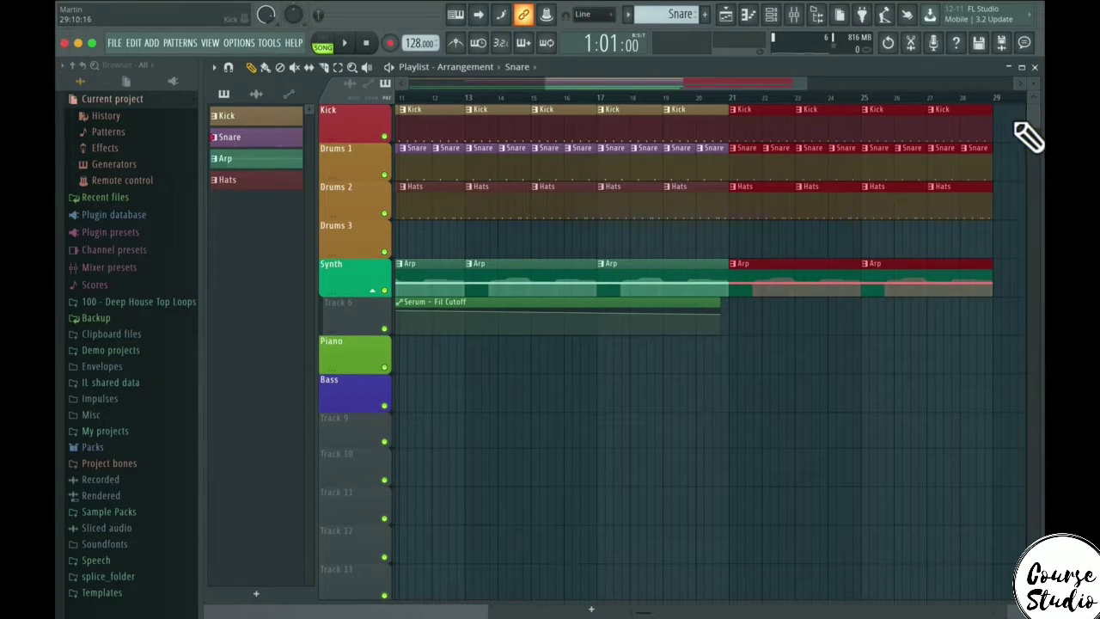
pyautogui.press('super')
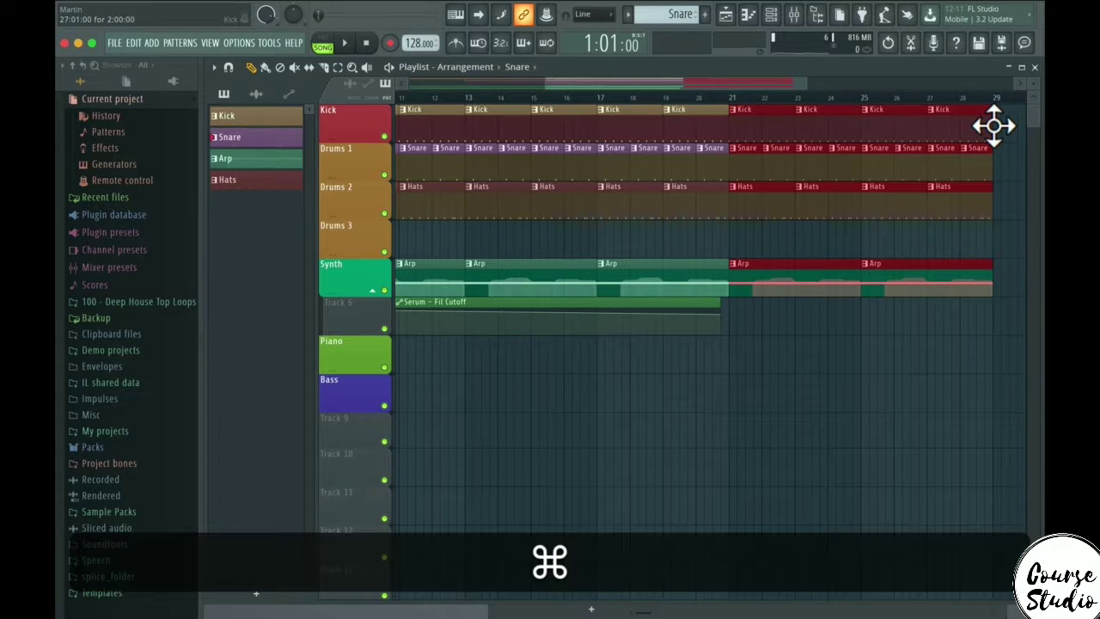
pyautogui.moveTo(545, 84)
pyautogui.mouseDown()
pyautogui.moveTo(710, 91)
pyautogui.moveTo(636, 100)
pyautogui.moveTo(662, 152)
pyautogui.moveTo(630, 117)
pyautogui.moveTo(985, 130)
pyautogui.moveTo(859, 128)
pyautogui.mouseUp()
pyautogui.click(651, 96)
# Zoom the Playlist in and out horizontally and vary the track height until the whole arrangement fits in view
pyautogui.press('super')
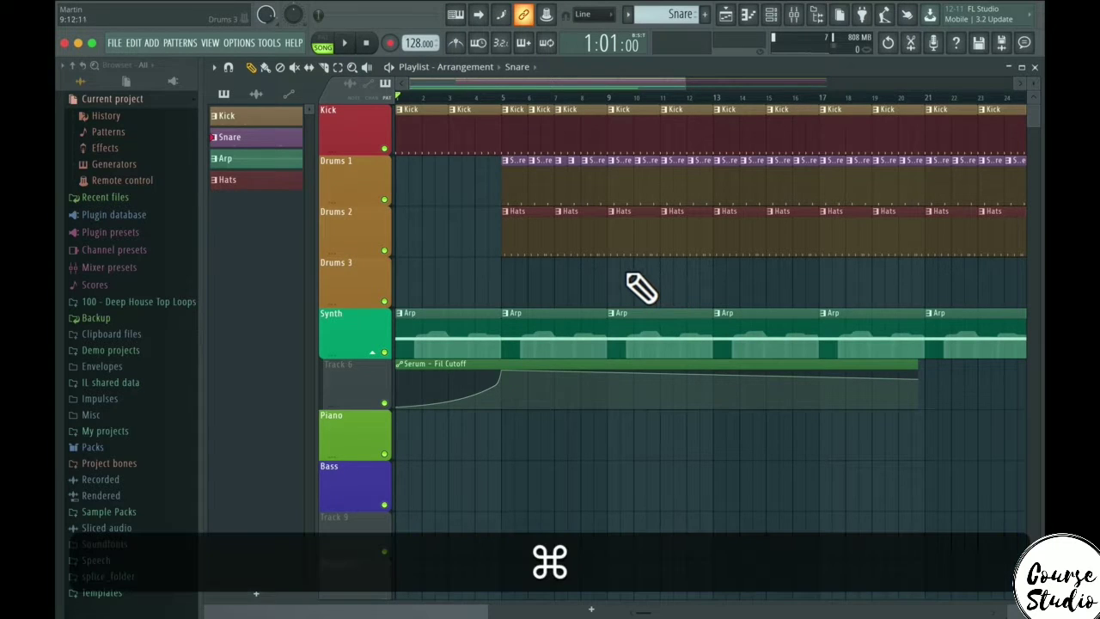
pyautogui.scroll(-5, 644, 290)
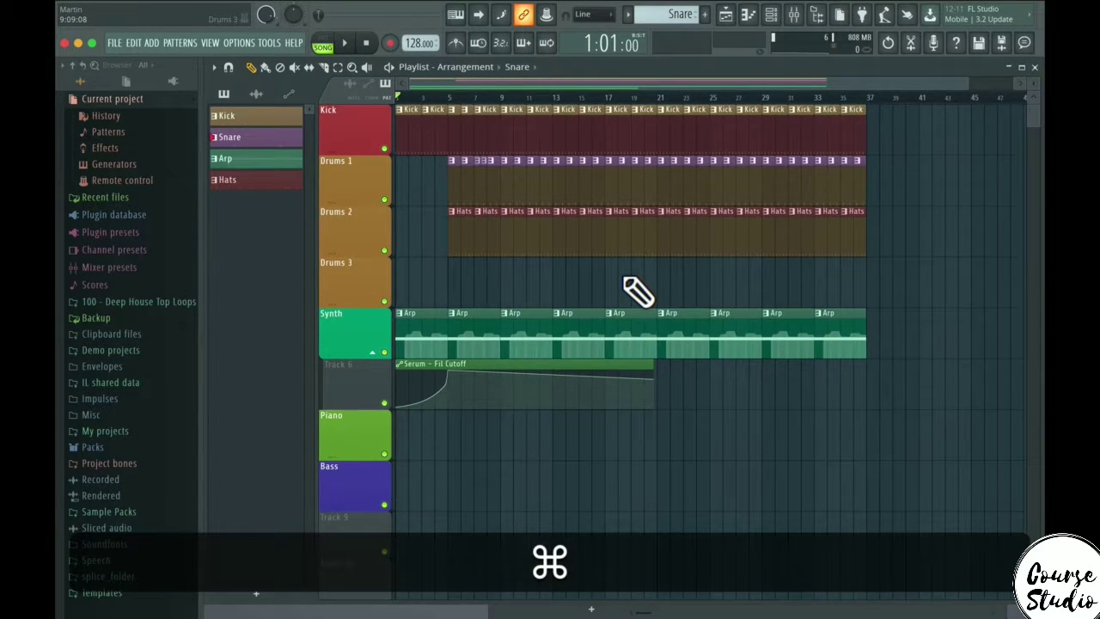
pyautogui.scroll(-2, 637, 292)
pyautogui.scroll(4, 628, 275)
pyautogui.scroll(3, 636, 274)
pyautogui.scroll(-3, 644, 273)
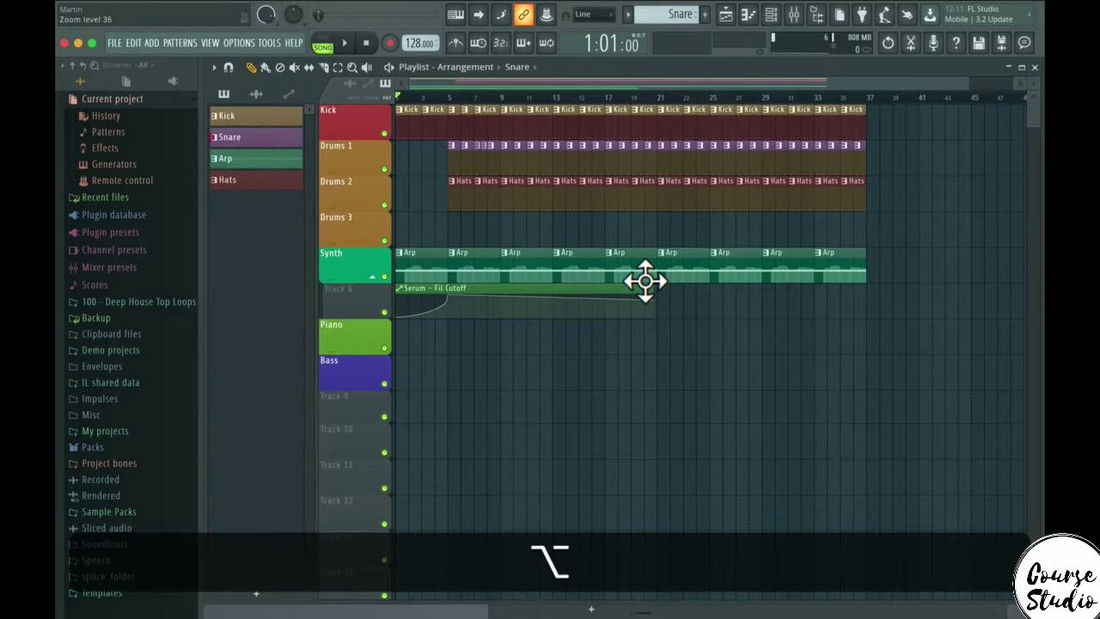
pyautogui.scroll(2, 650, 233)
pyautogui.scroll(-3, 647, 235)
pyautogui.scroll(2, 646, 235)
pyautogui.scroll(1, 650, 237)
pyautogui.scroll(-3, 641, 249)
pyautogui.scroll(2, 641, 248)
pyautogui.scroll(-2, 640, 246)
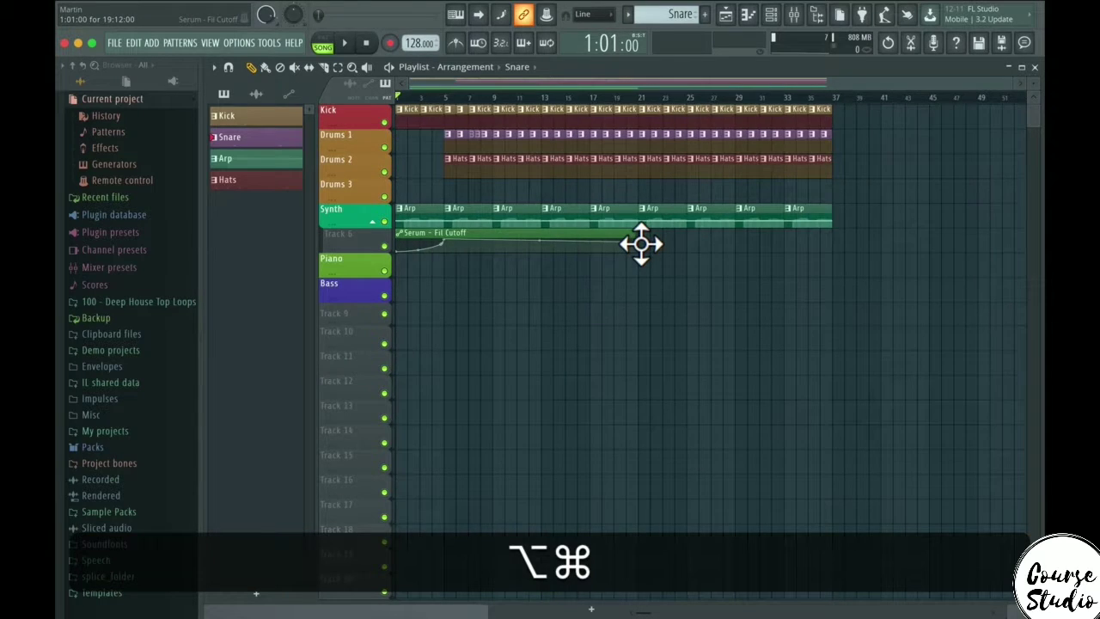
pyautogui.scroll(4, 641, 244)
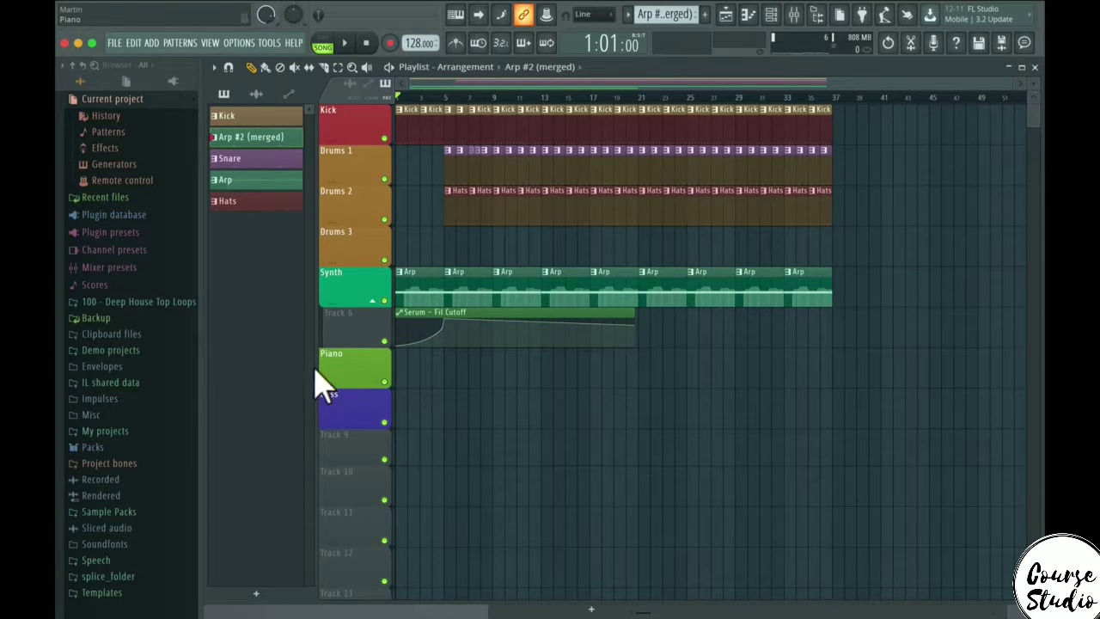
# Insert six empty tracks above the Piano track, as Tracks 7 to 12, and group Track 12 with Track 11
pyautogui.rightClick(365, 373)
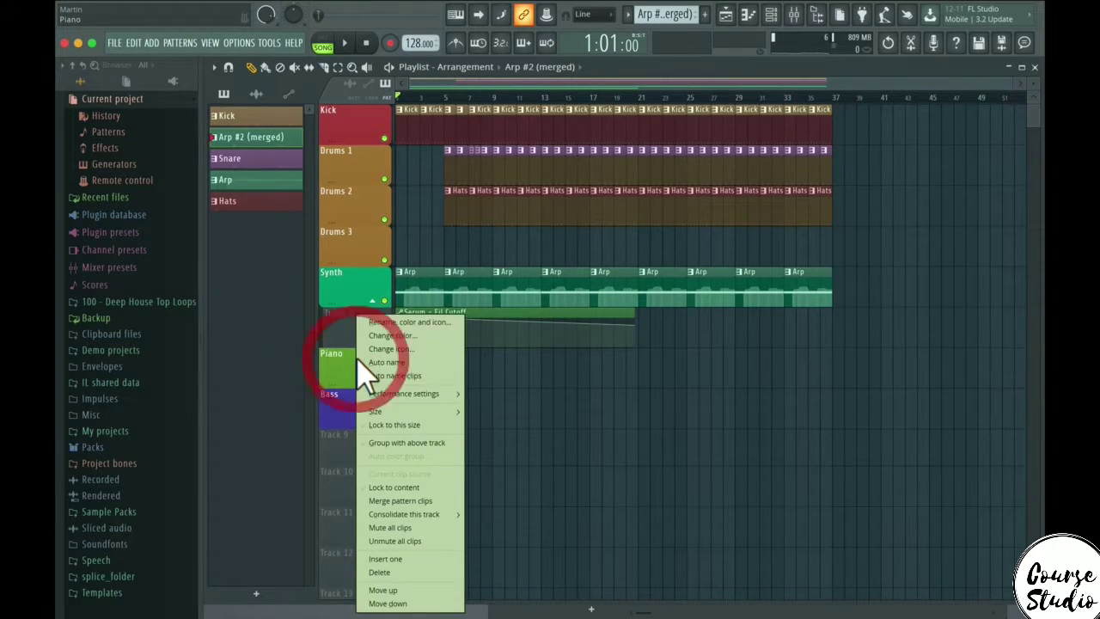
pyautogui.click(365, 373)
pyautogui.click(344, 379)
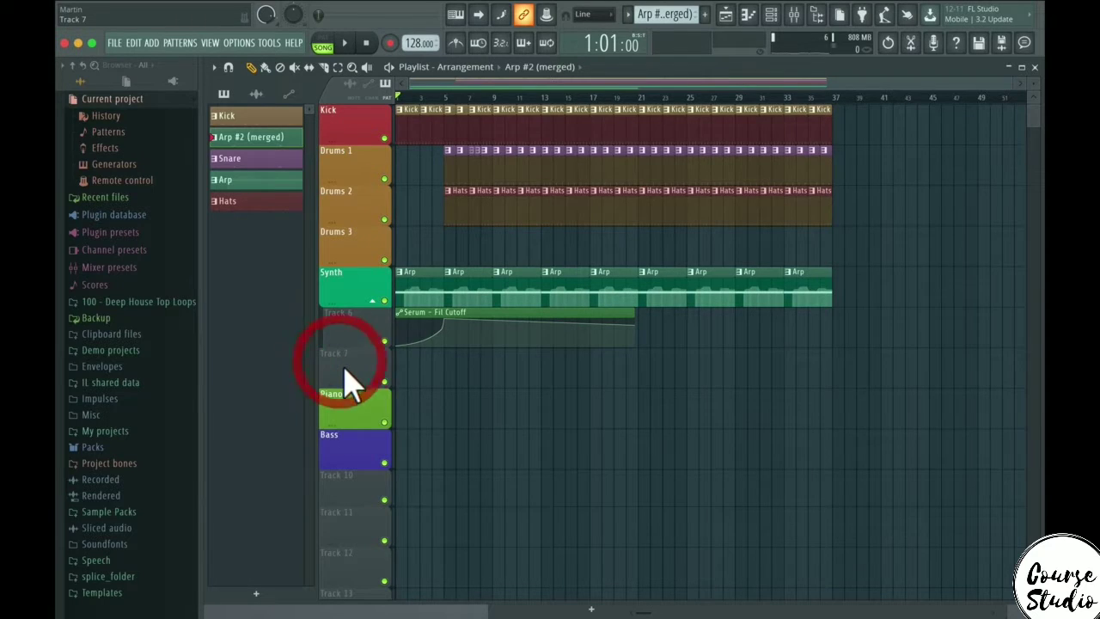
pyautogui.rightClick(345, 379)
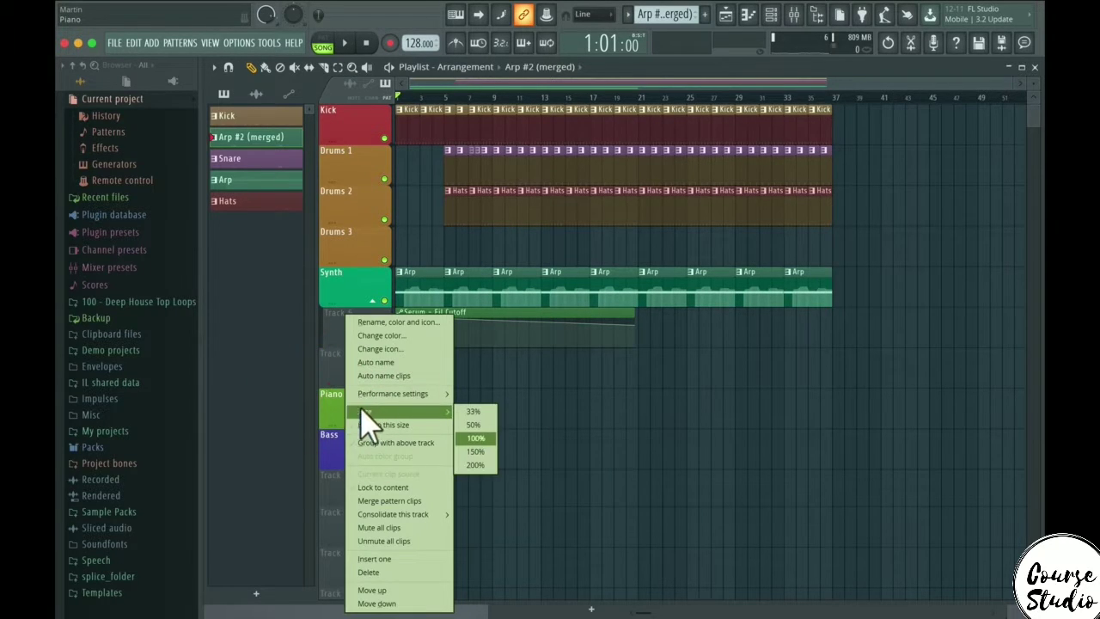
pyautogui.click(339, 410)
pyautogui.click(341, 369)
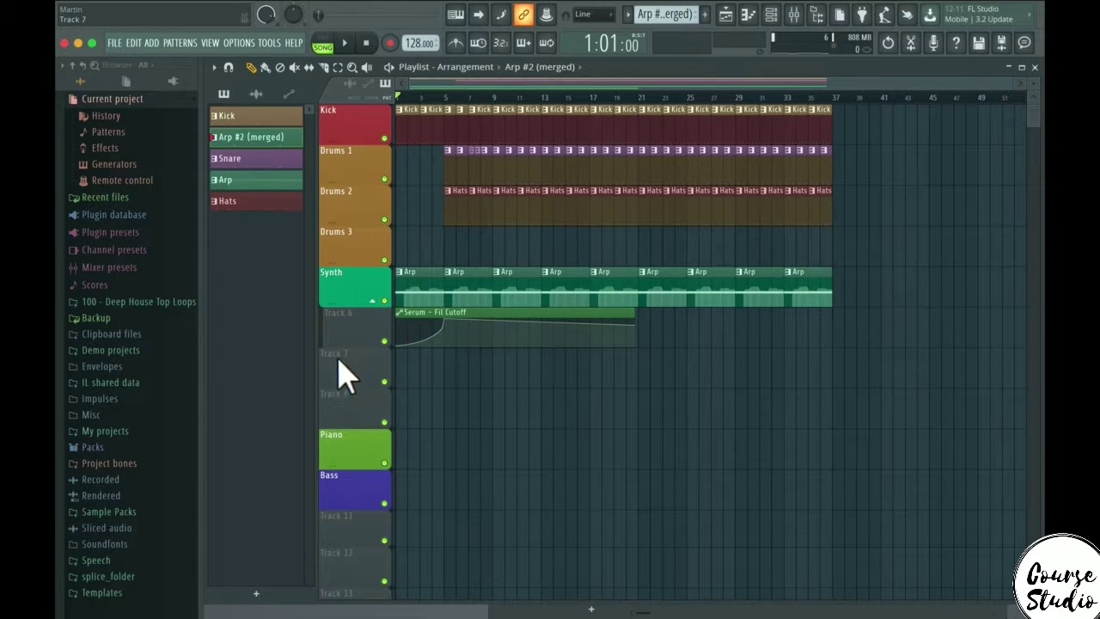
pyautogui.rightClick(353, 421)
pyautogui.click(351, 417)
pyautogui.moveTo(344, 372); pyautogui.dragTo(338, 370)
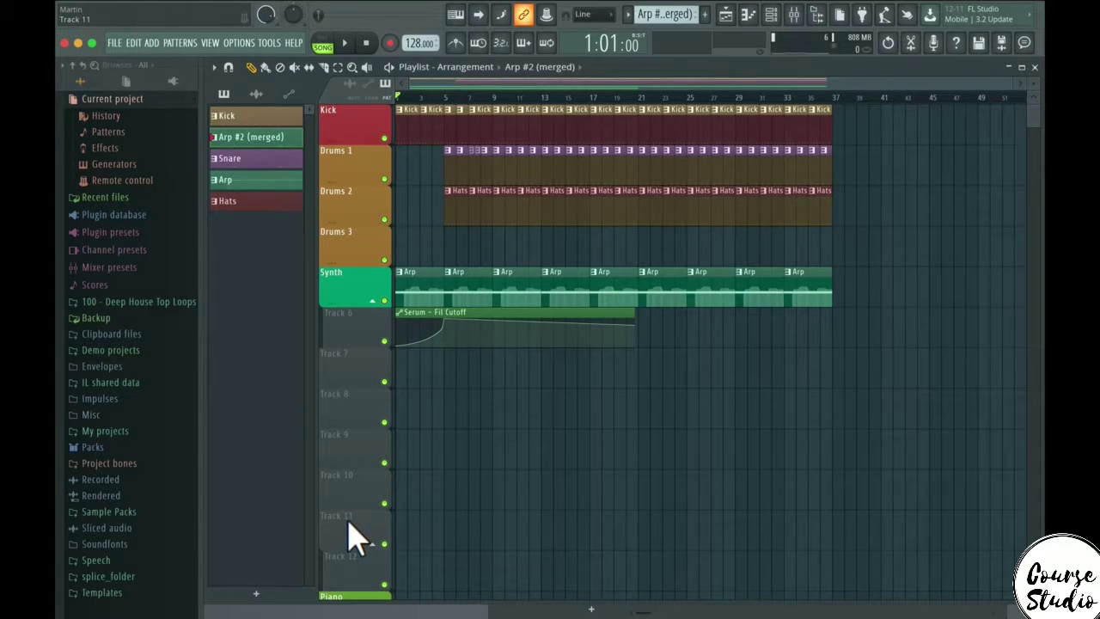
# Group Tracks 8 to 12 under Track 7 and collapse the group
pyautogui.moveTo(348, 521); pyautogui.dragTo(330, 413)
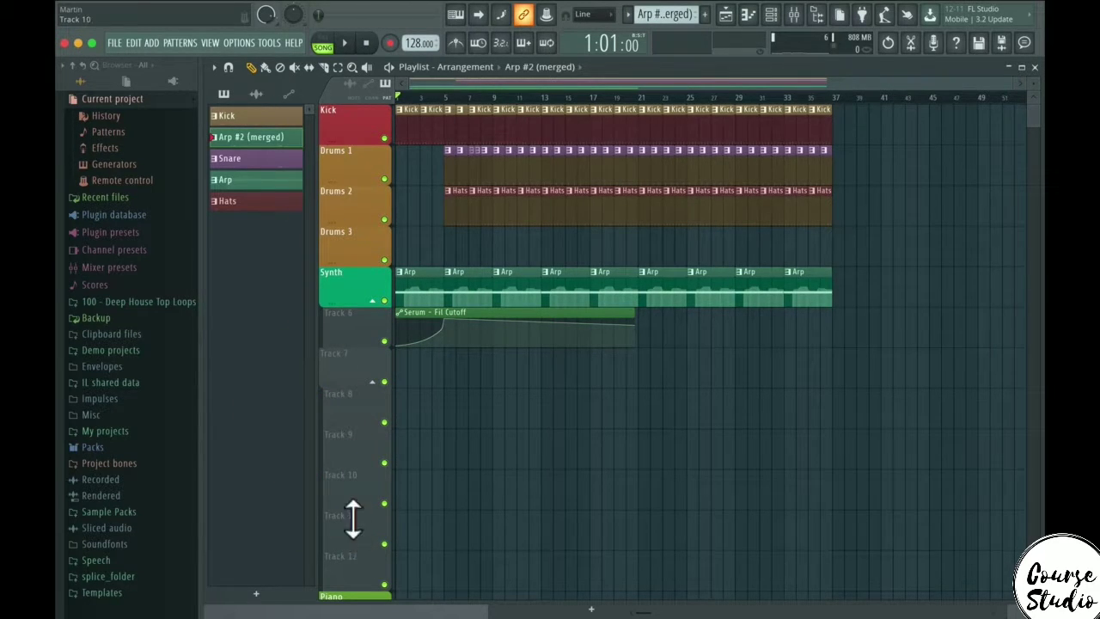
pyautogui.click(372, 381)
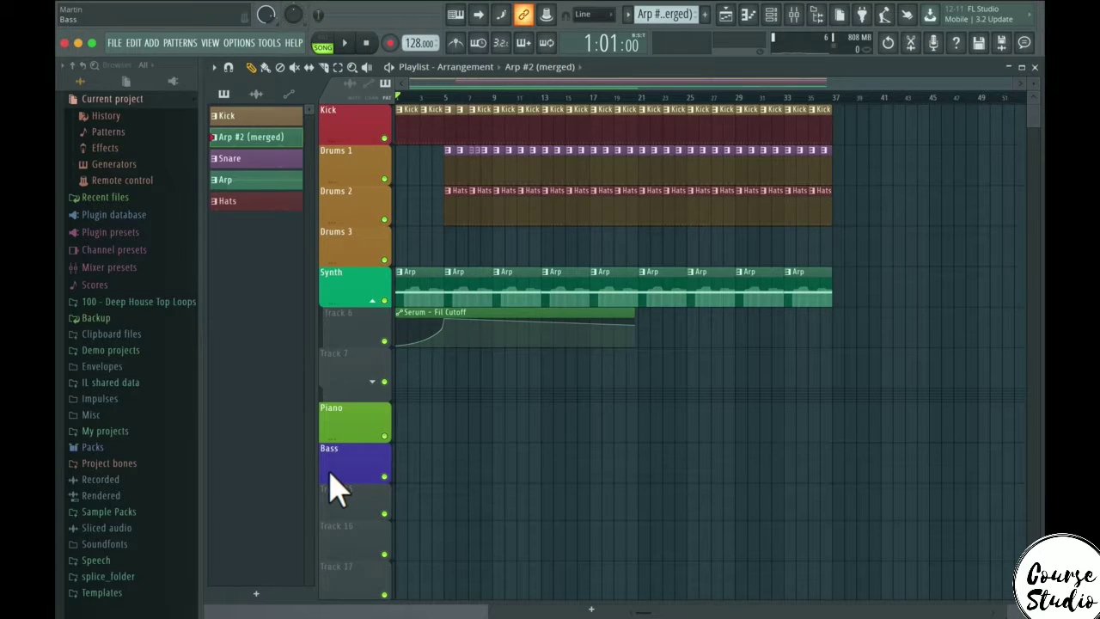
# Expand the Track 7 group and insert three more tracks inside it, extending it to Track 15
pyautogui.rightClick(351, 412)
pyautogui.rightClick(345, 411)
pyautogui.rightClick(343, 410)
pyautogui.rightClick(344, 411)
pyautogui.rightClick(341, 410)
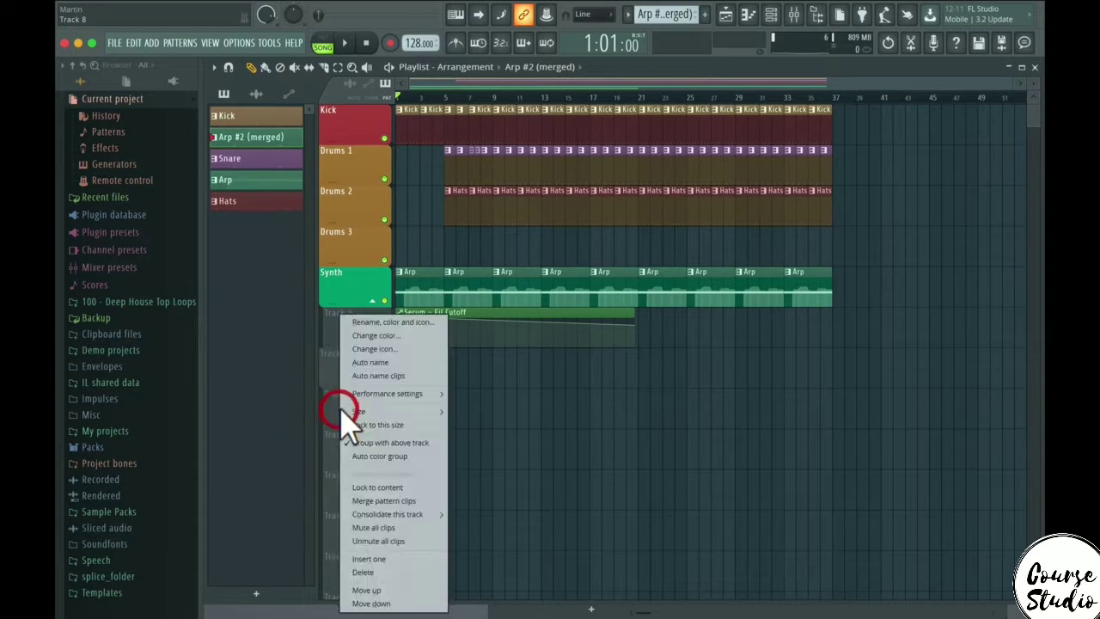
pyautogui.scroll(-6, 344, 425)
pyautogui.scroll(6, 343, 425)
pyautogui.scroll(-4, 347, 421)
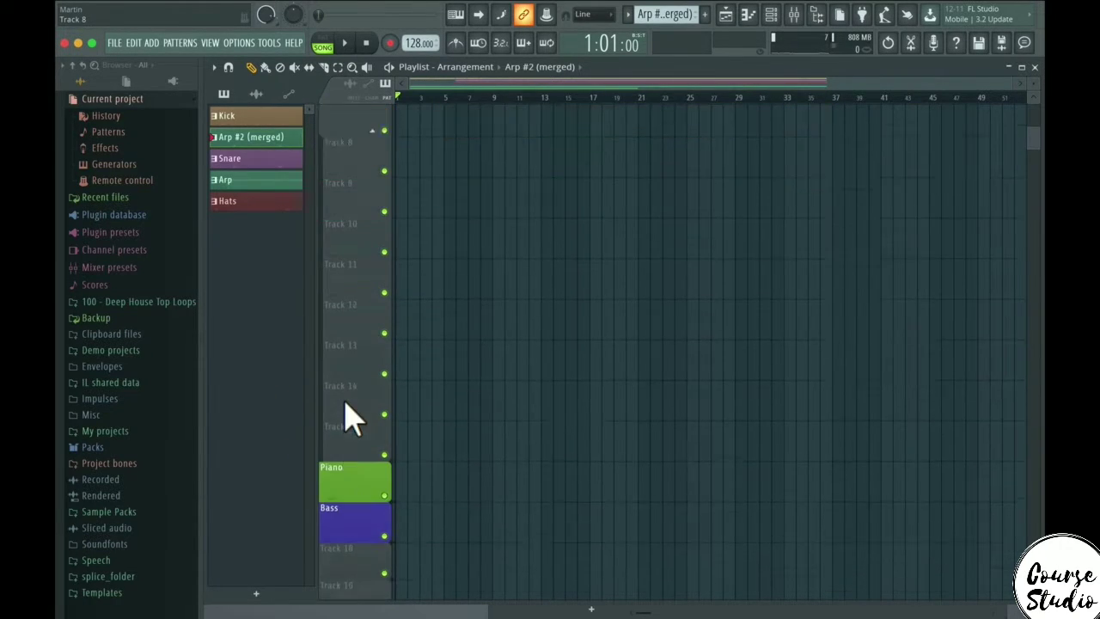
# Insert two more tracks inside the Track 7 group, extending it to Track 17, and collapse the group
pyautogui.scroll(-3, 352, 403)
pyautogui.rightClick(349, 392)
pyautogui.scroll(2, 346, 397)
pyautogui.rightClick(344, 402)
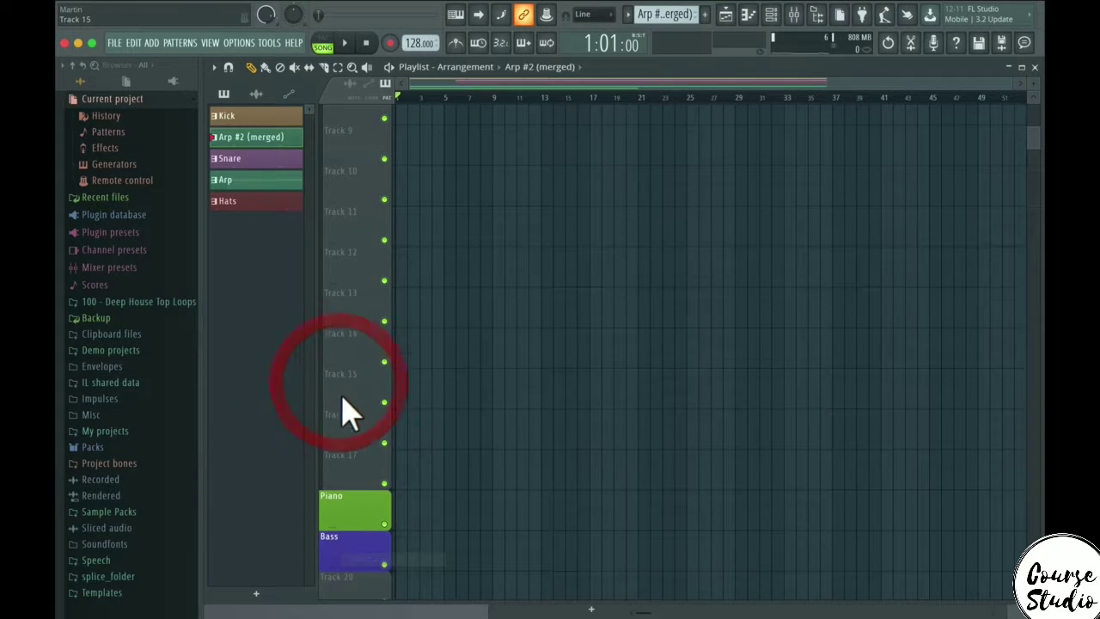
pyautogui.scroll(6, 344, 430)
pyautogui.scroll(-6, 343, 429)
pyautogui.scroll(4, 343, 429)
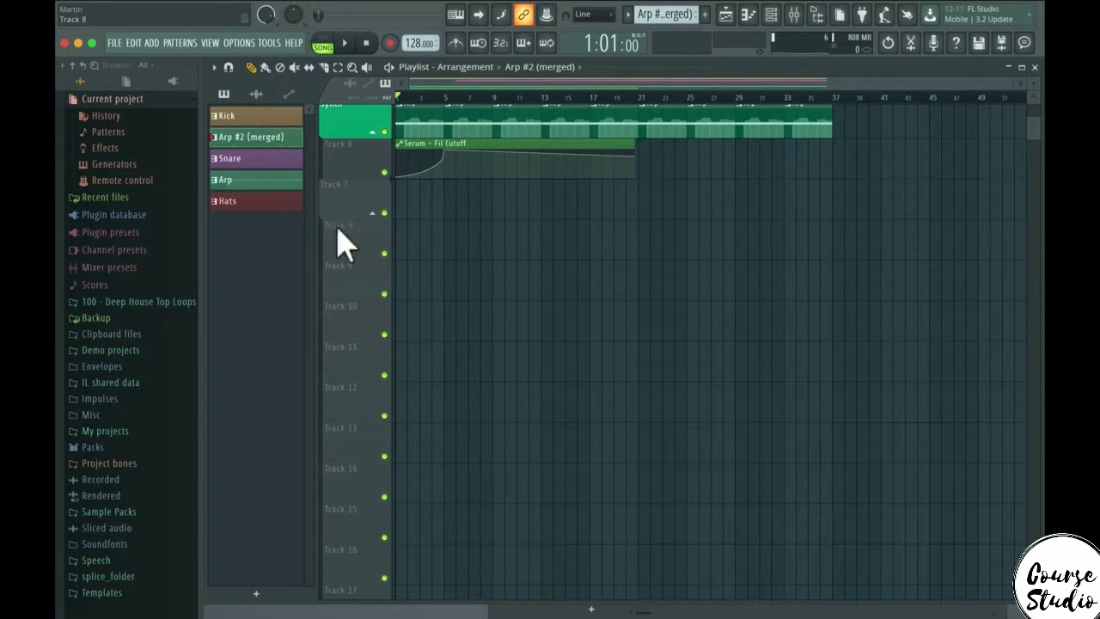
pyautogui.click(372, 212)
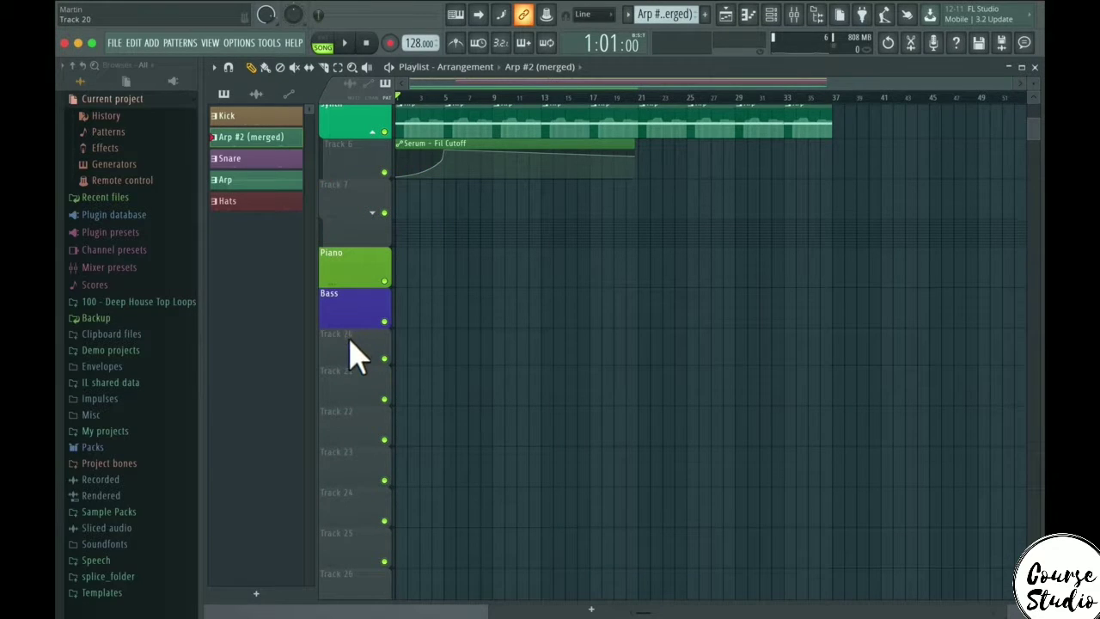
pyautogui.rightClick(348, 279)
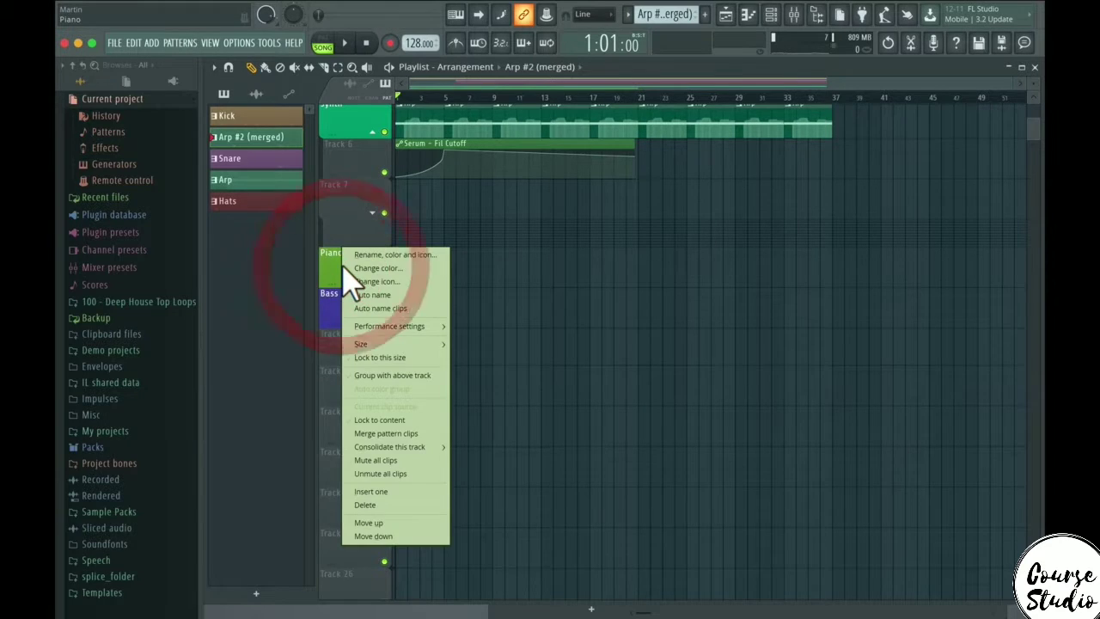
pyautogui.click(351, 277)
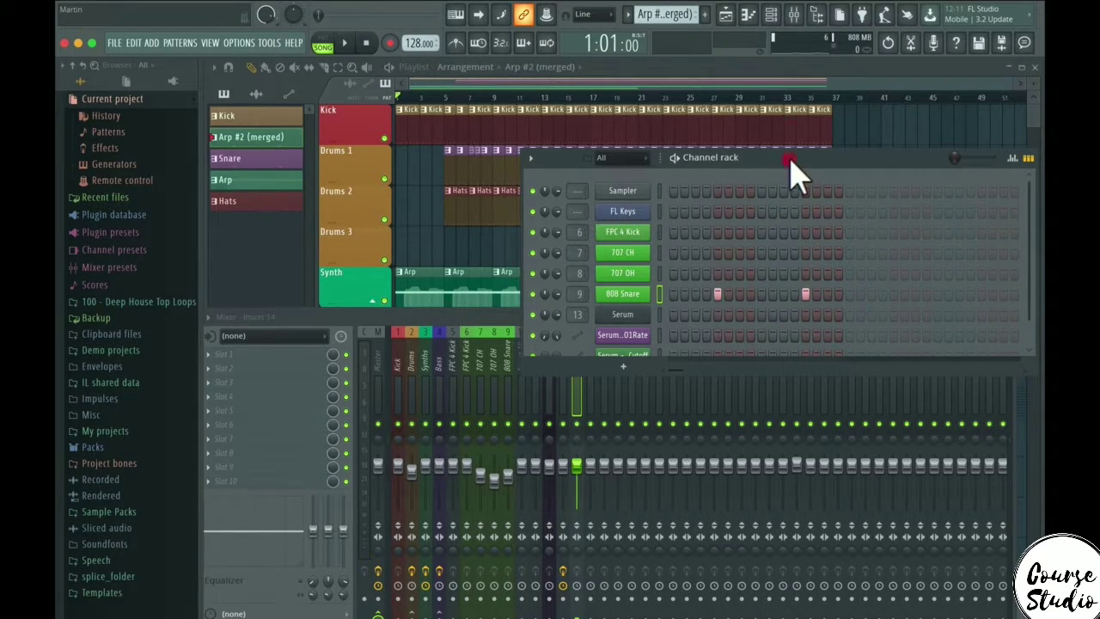
# Move the Channel rack clear of the Mixer, and rename the FL Keys channel to Keys with a yellow colour
pyautogui.moveTo(789, 161); pyautogui.dragTo(769, 86)
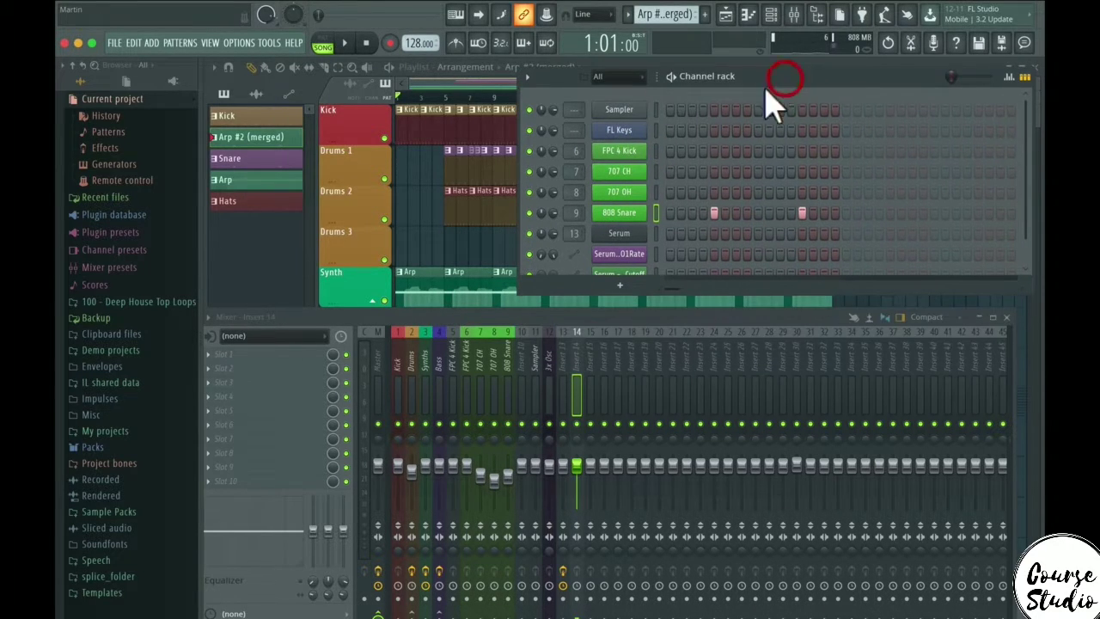
pyautogui.rightClick(615, 132)
pyautogui.click(679, 161)
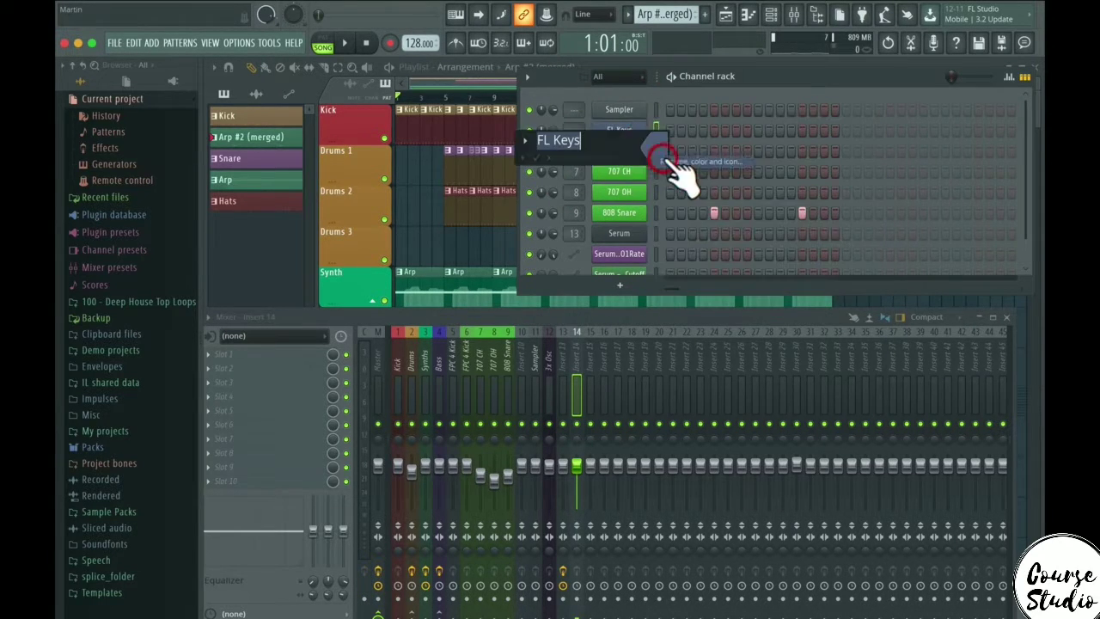
pyautogui.click(668, 150)
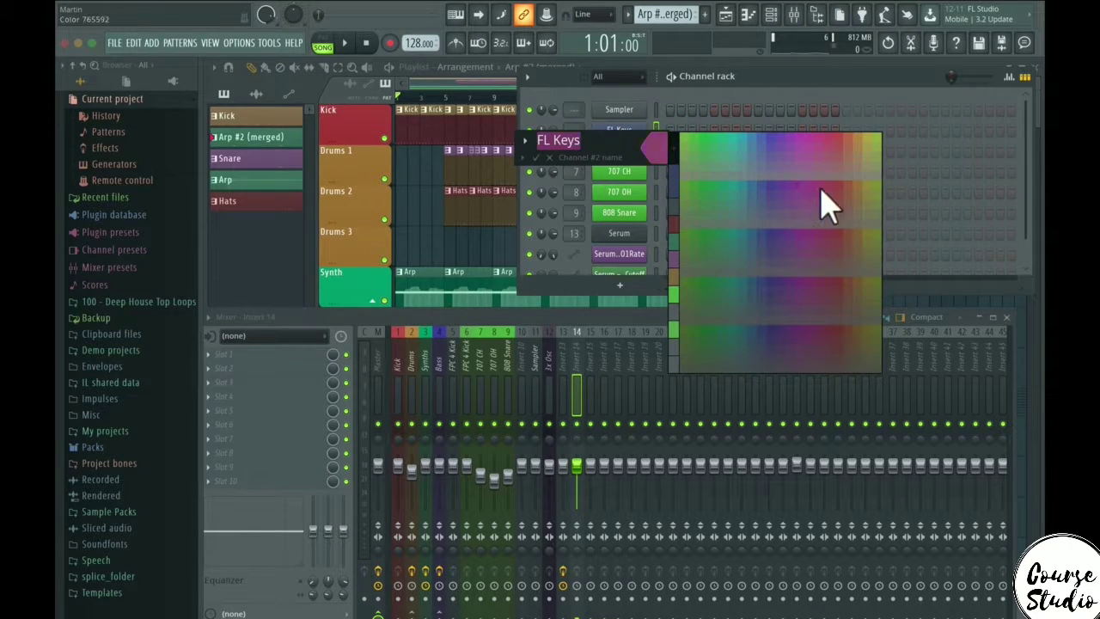
pyautogui.click(863, 142)
pyautogui.click(544, 153)
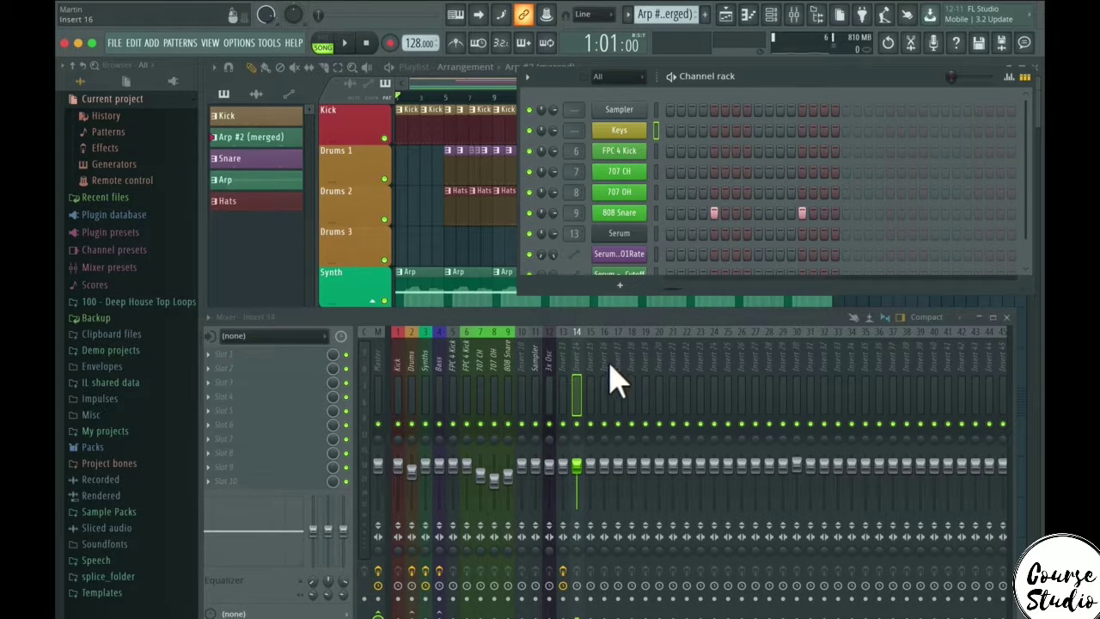
# Route the Keys channel to mixer Insert 14, and move that mixer track to position 10, beside the 808 Snare track
pyautogui.click(626, 133)
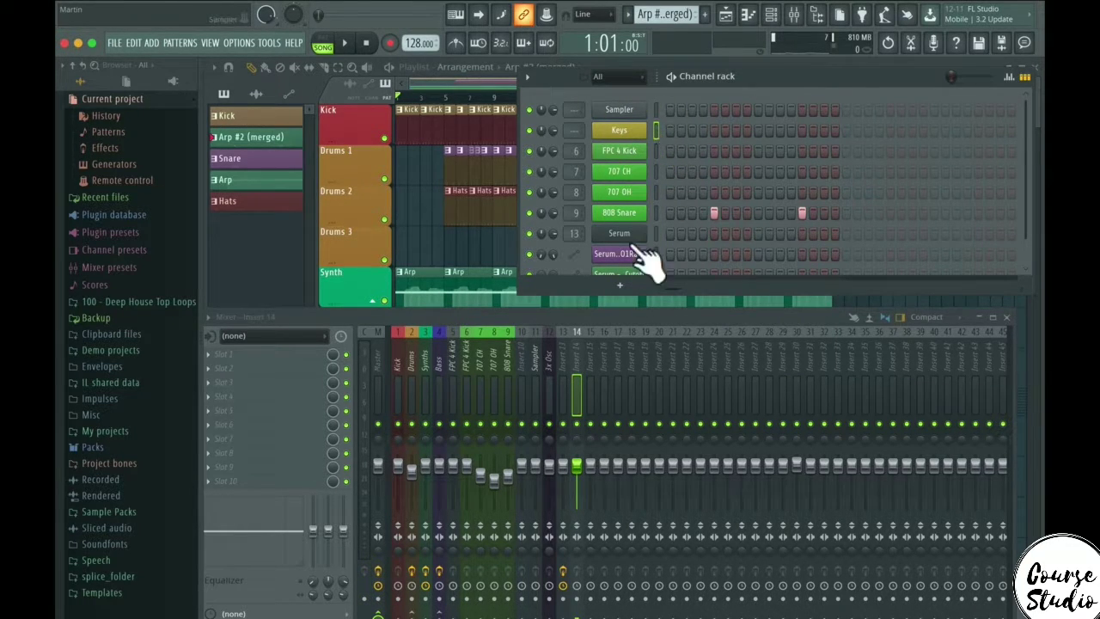
pyautogui.click(582, 342)
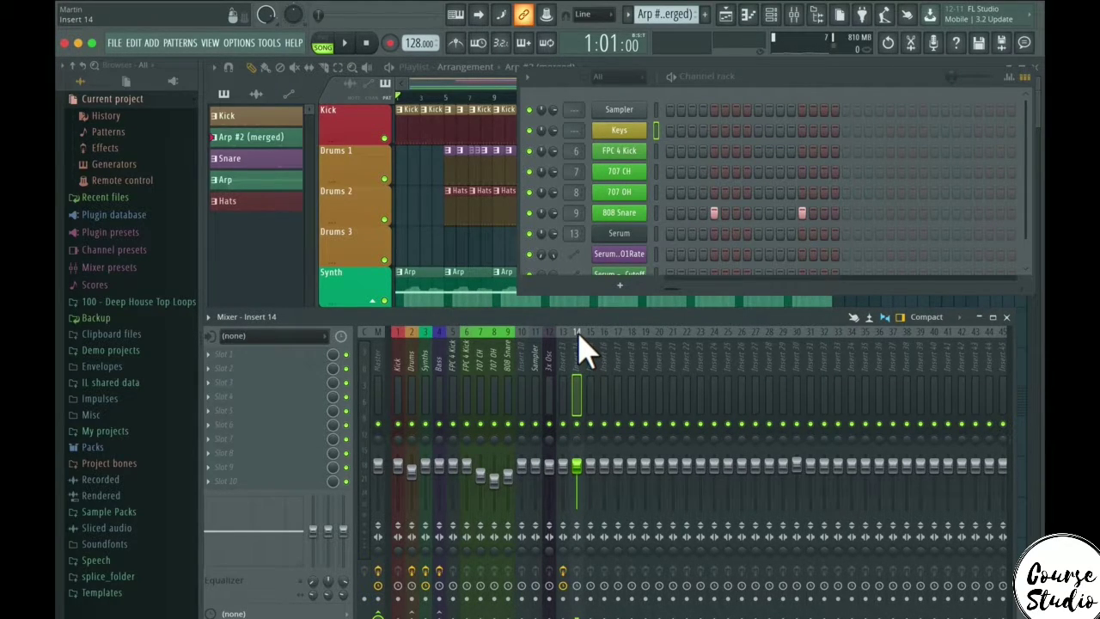
pyautogui.press('super+l')
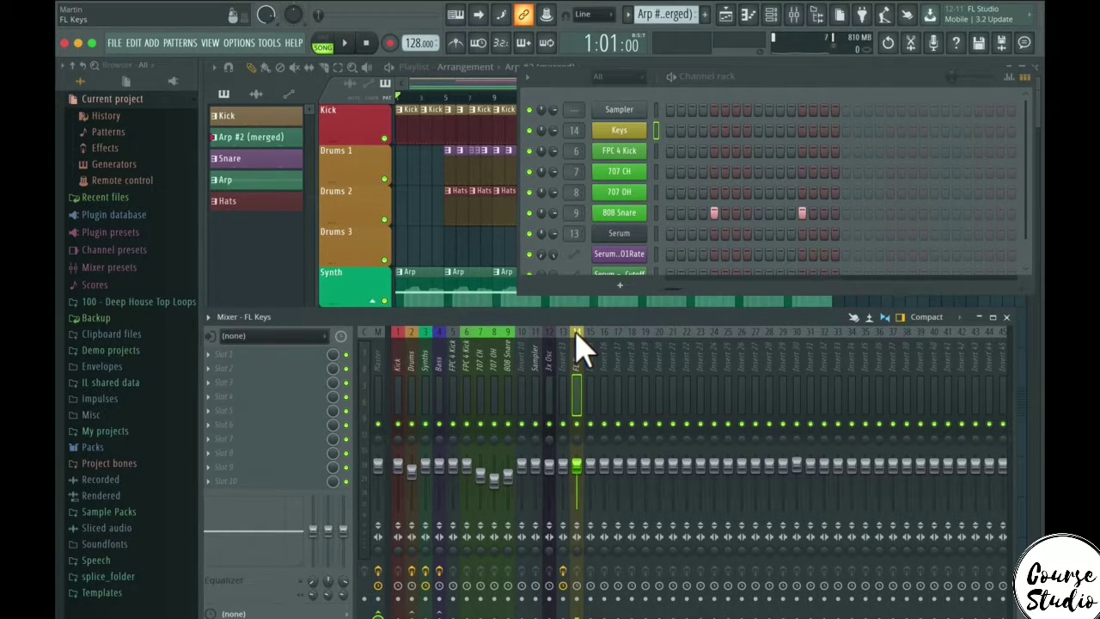
pyautogui.moveTo(577, 334); pyautogui.dragTo(522, 335)
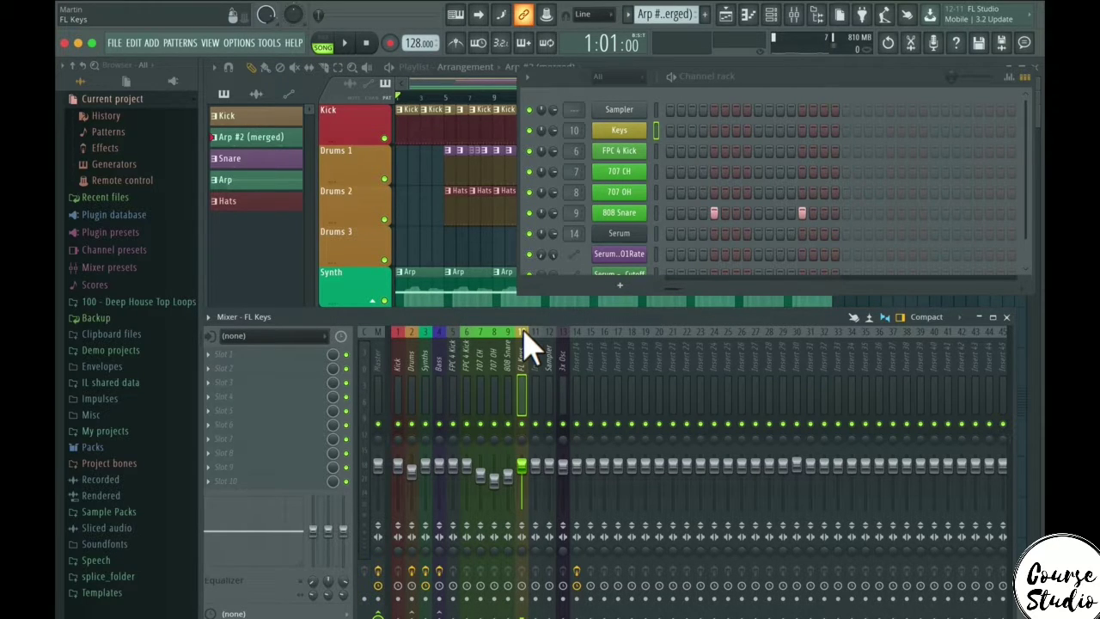
# Create a new pattern named New Pattern with a green colour
pyautogui.click(792, 86)
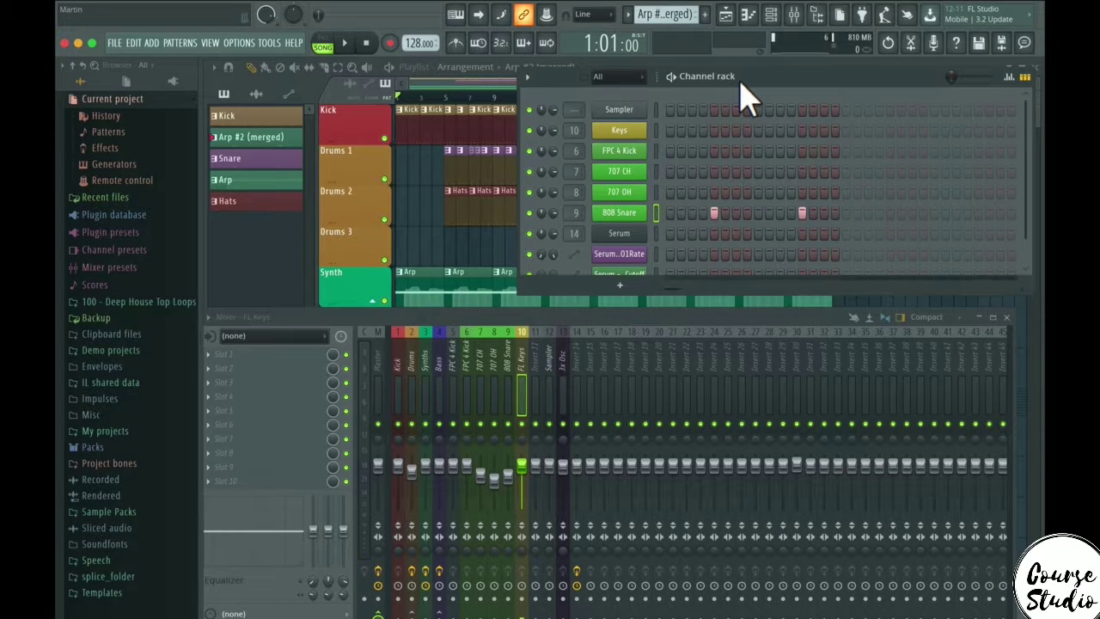
pyautogui.press('F4')
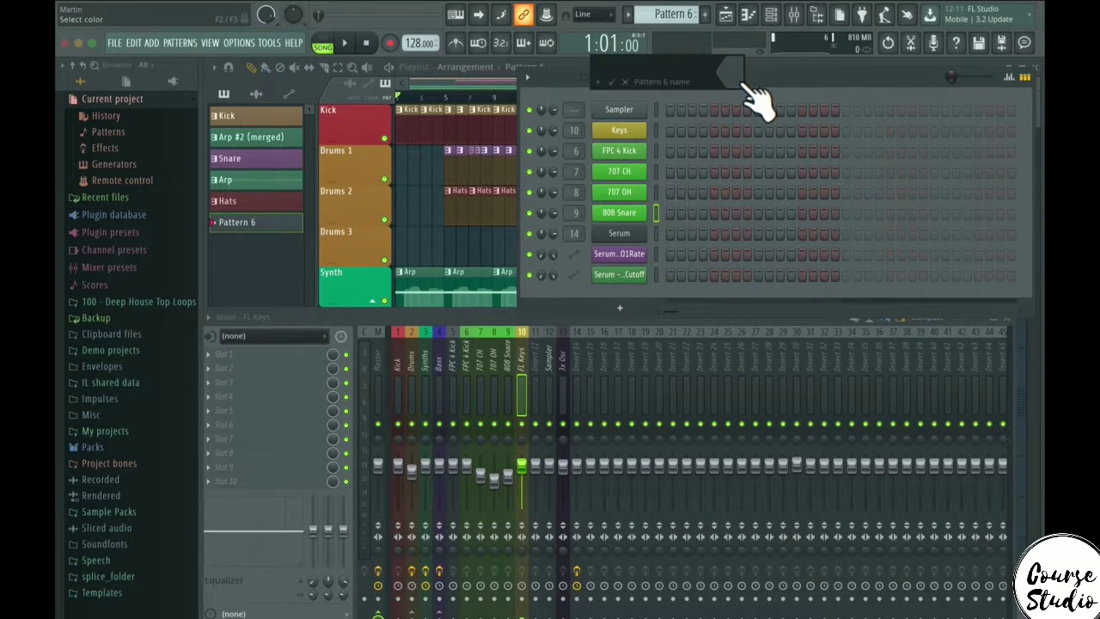
pyautogui.press('shift')
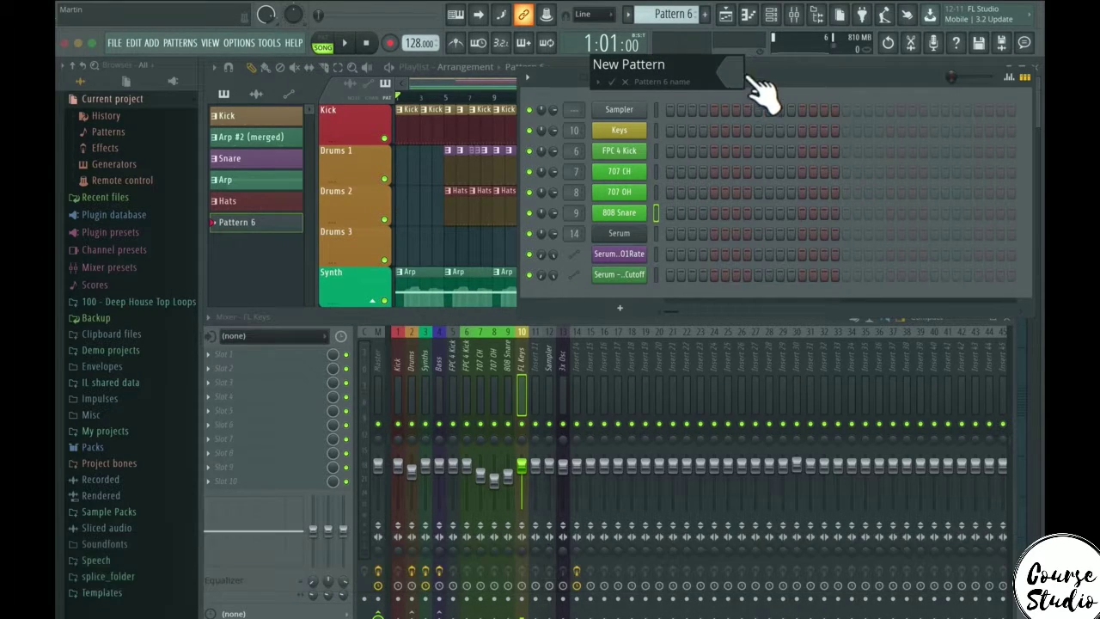
pyautogui.click(729, 78)
pyautogui.click(782, 74)
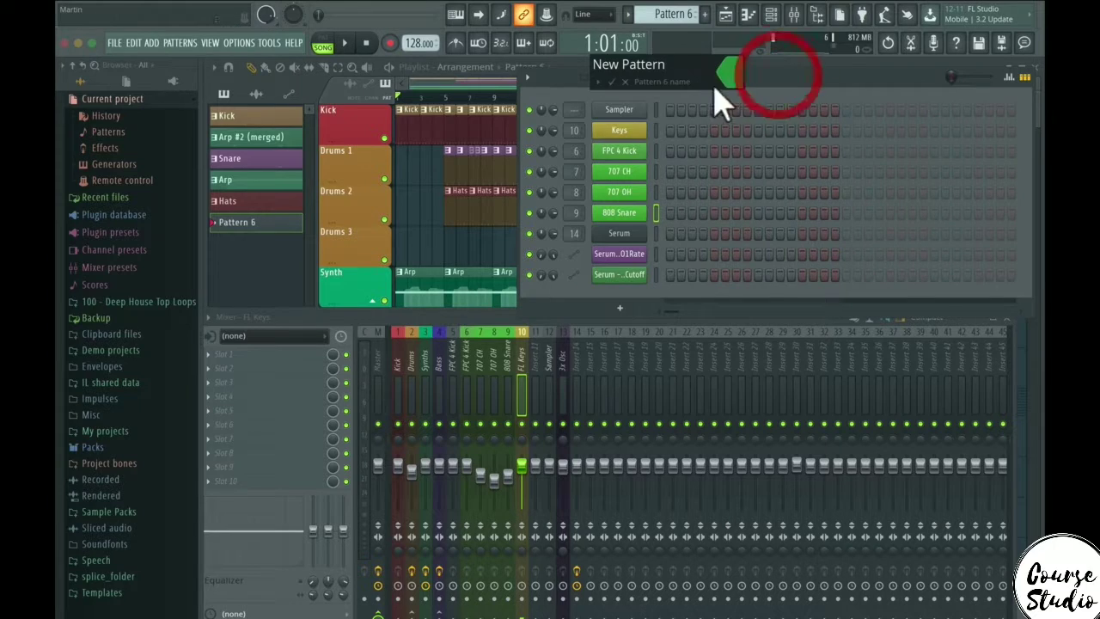
pyautogui.click(610, 81)
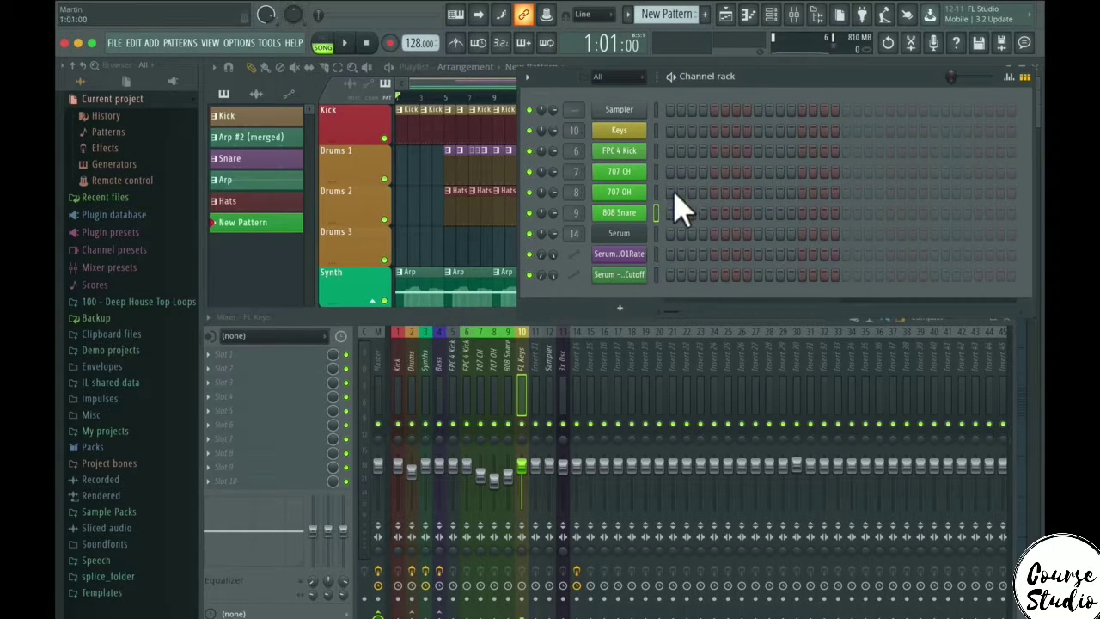